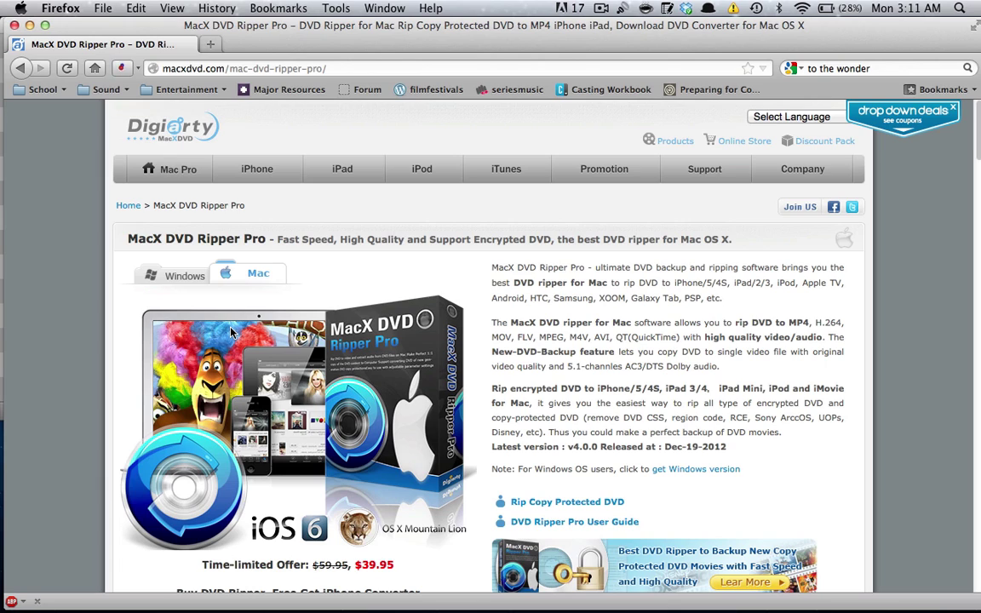
Step: Launch MacX DVD Ripper Pro from Spotlight by searching 'mac'
key(alt+space)
text(mac)
key(Return)
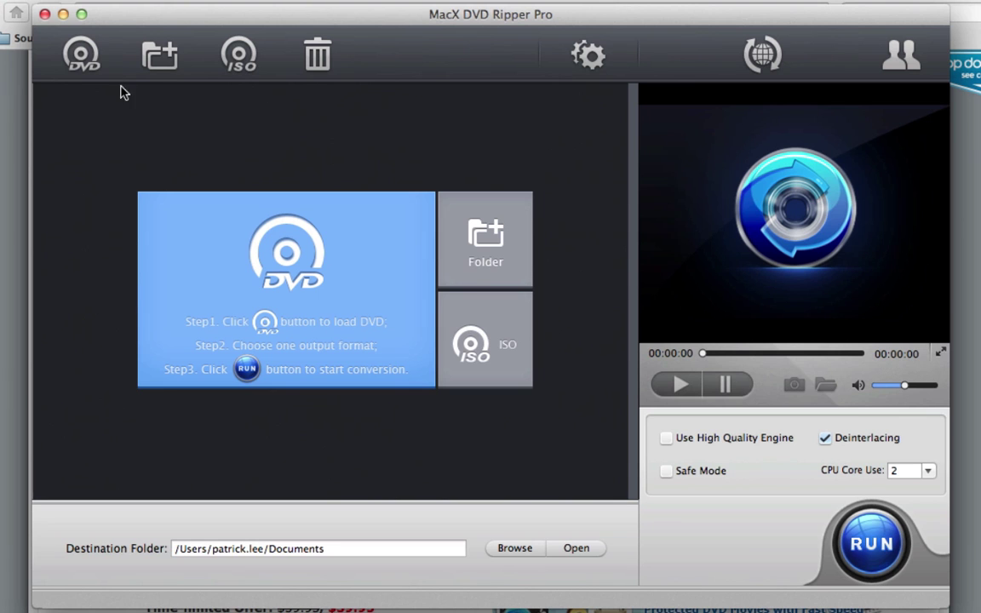
Step: Load the THE_INFORMANT disc as the DVD source
click(95, 65)
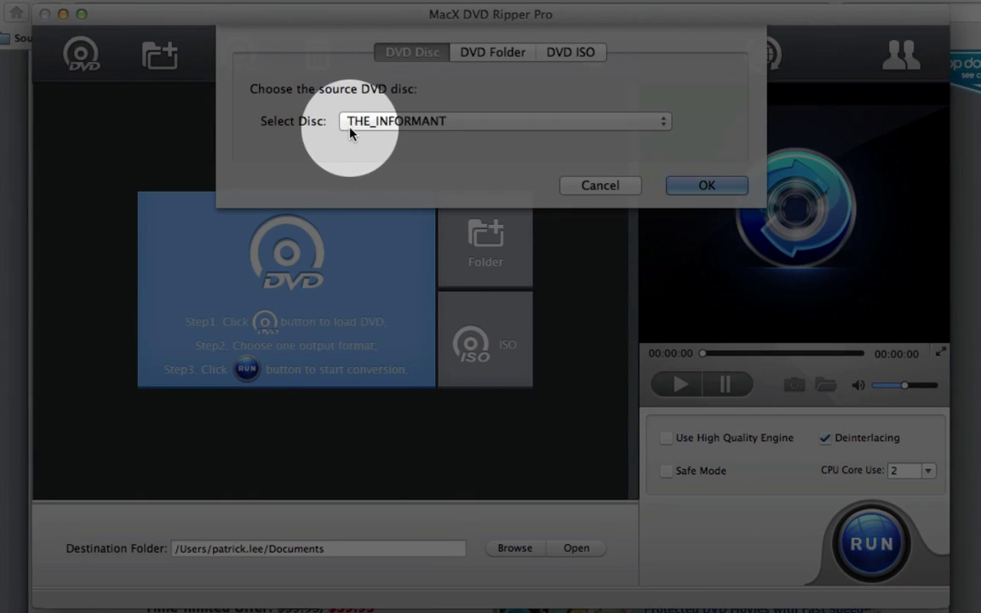
click(362, 124)
click(394, 128)
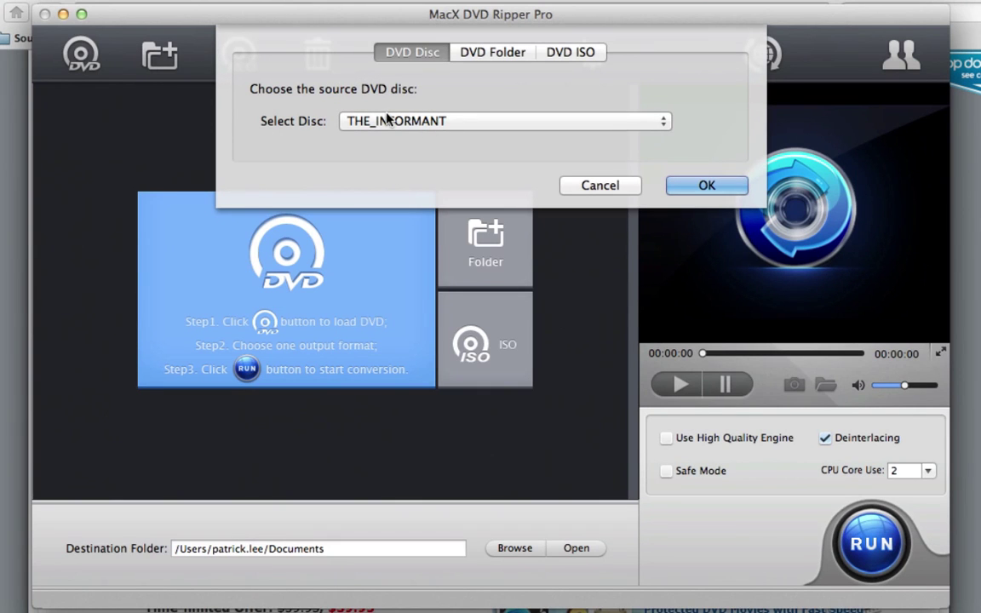
click(684, 189)
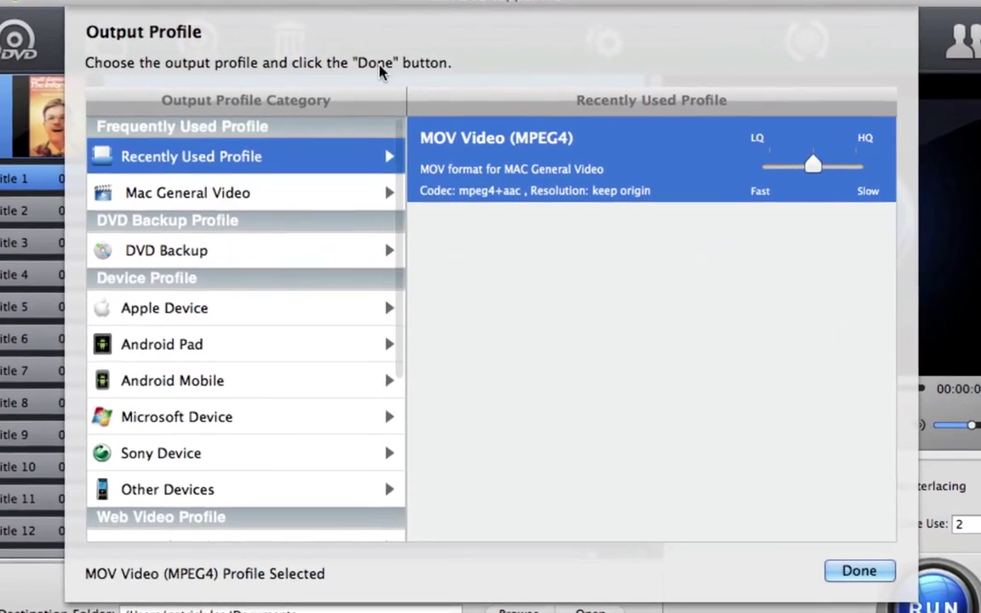
Step: Browse the Mac General Video, Apple Device and Android Pad output profile categories
scroll(308, 230, down, 3)
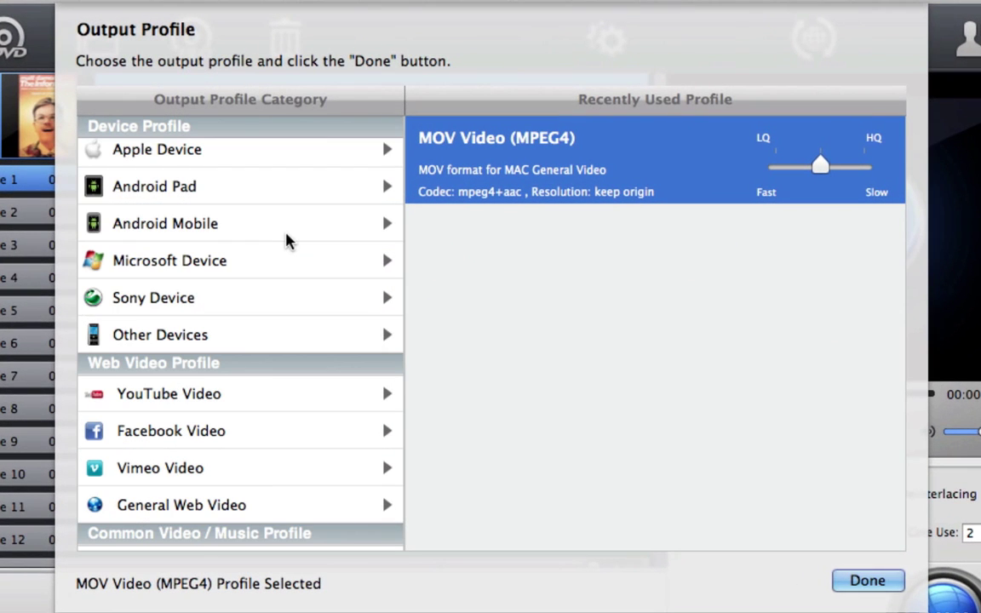
scroll(287, 241, up, 1)
scroll(287, 241, up, 5)
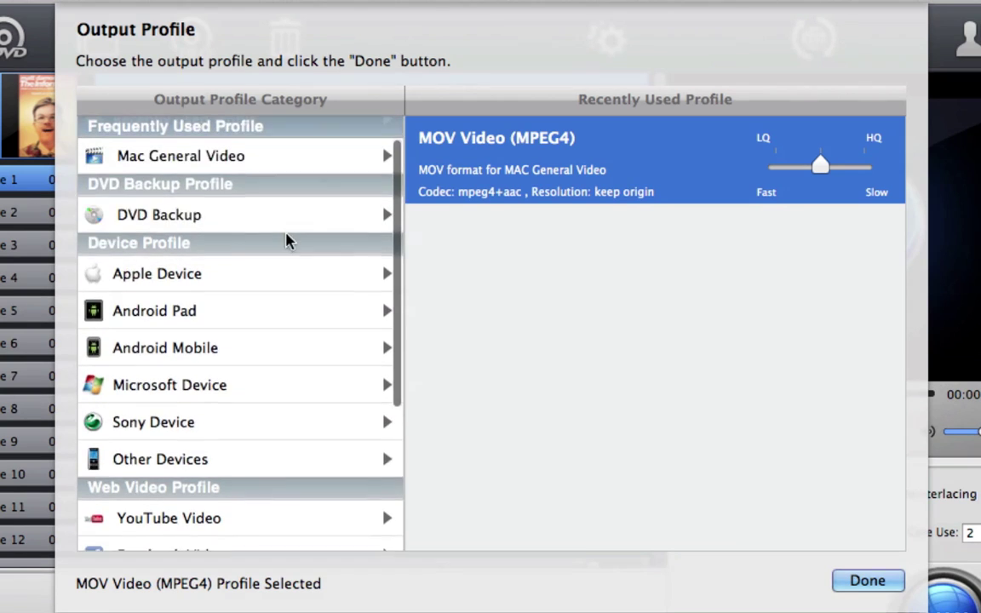
click(262, 198)
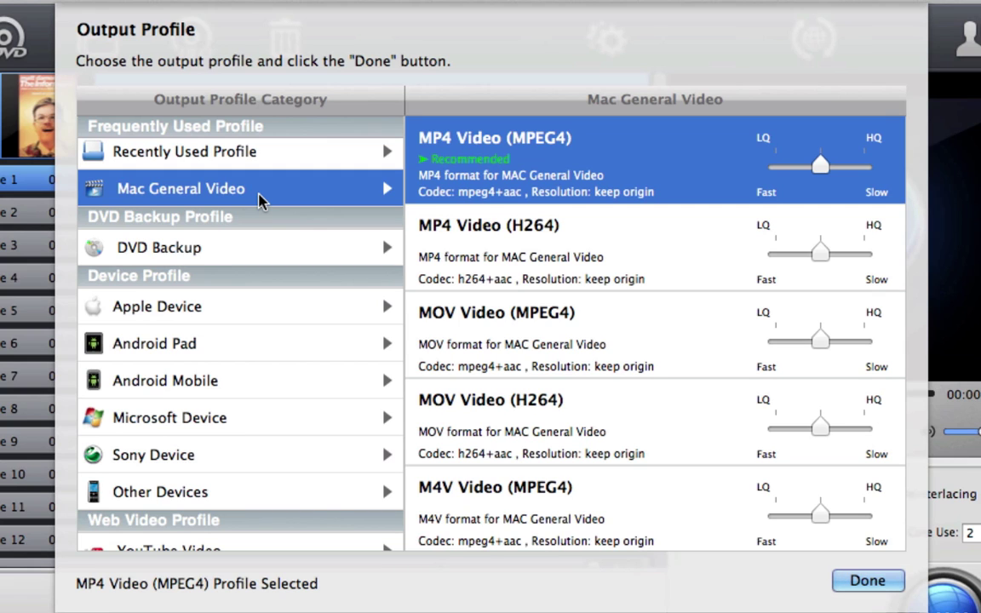
scroll(261, 200, down, 2)
click(258, 233)
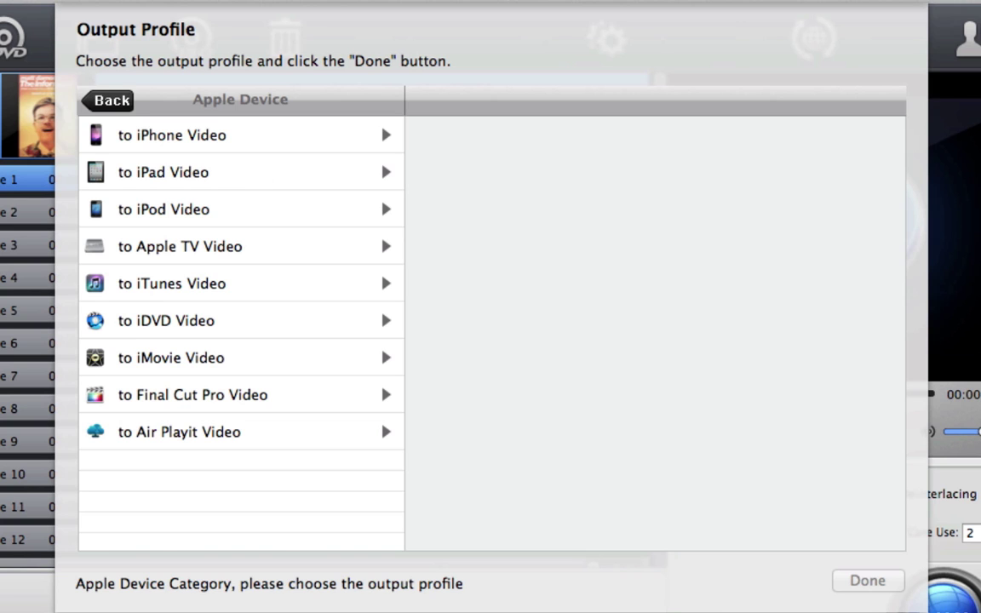
click(107, 98)
click(159, 276)
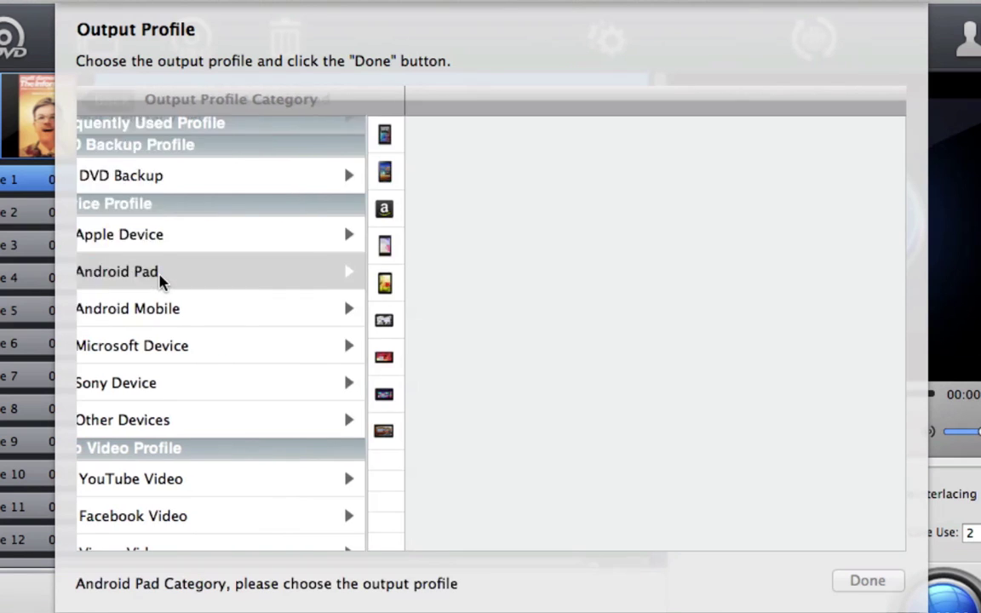
click(121, 104)
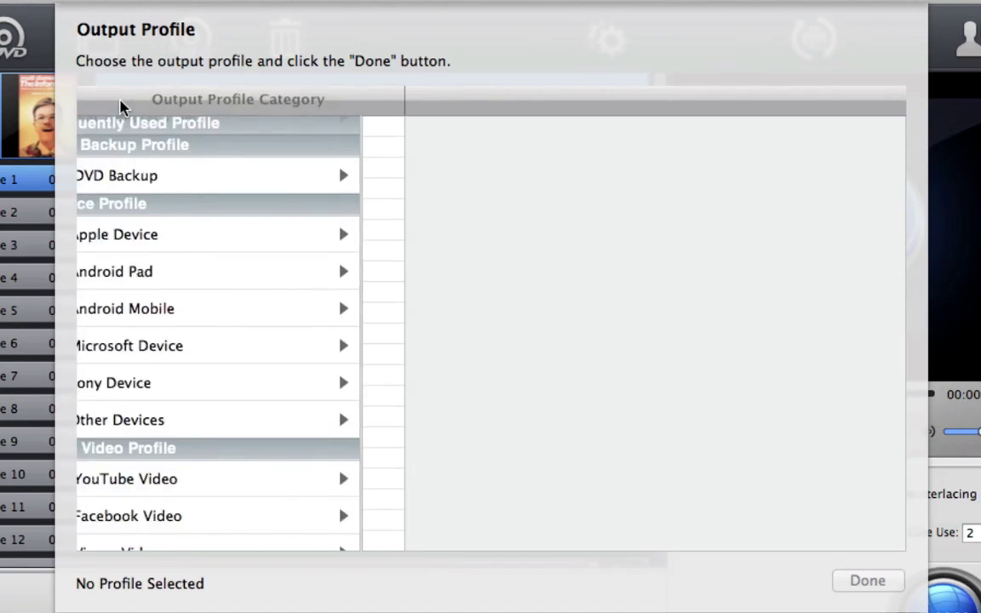
scroll(135, 269, down, 2)
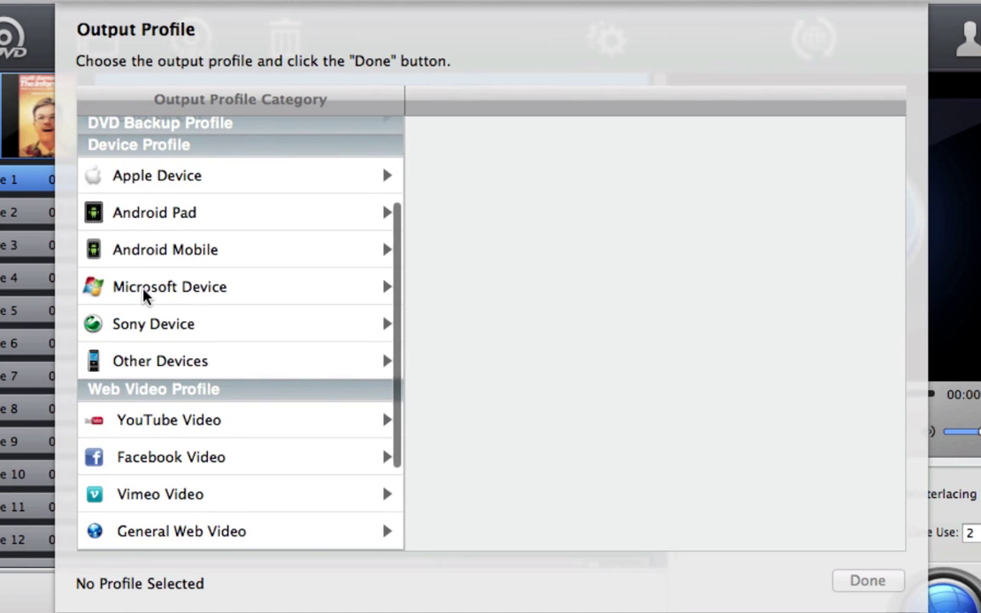
scroll(143, 292, down, 4)
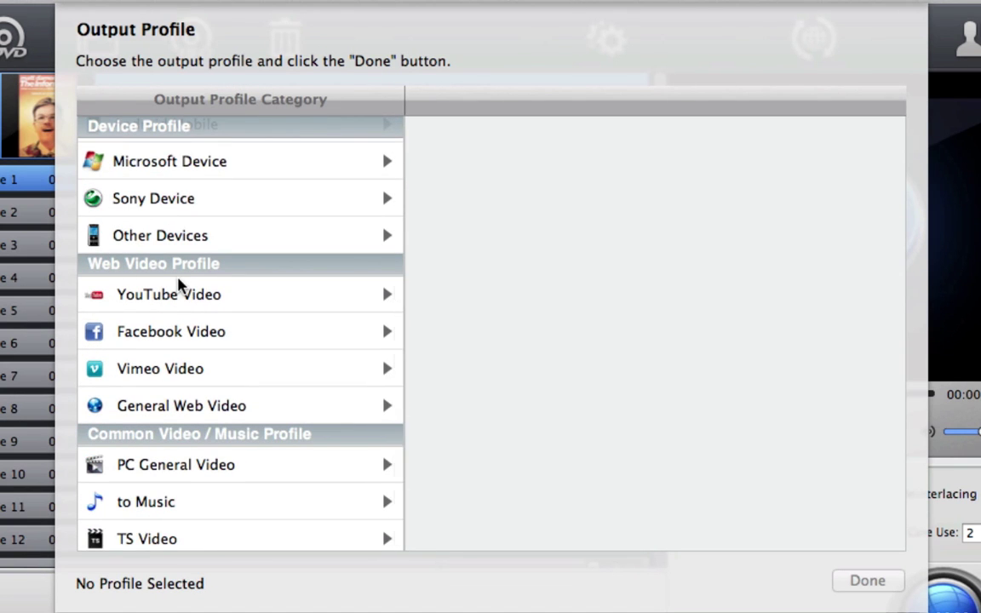
scroll(175, 432, down, 1)
scroll(184, 487, up, 9)
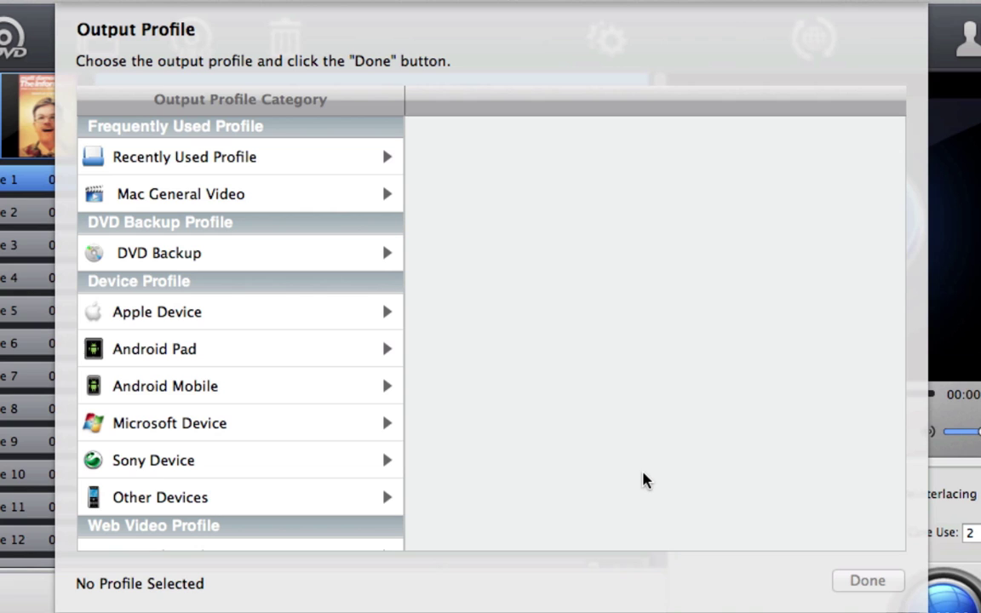
Step: Choose Mac General Video > MOV Video (MPEG4) as the confirmed output profile
click(247, 196)
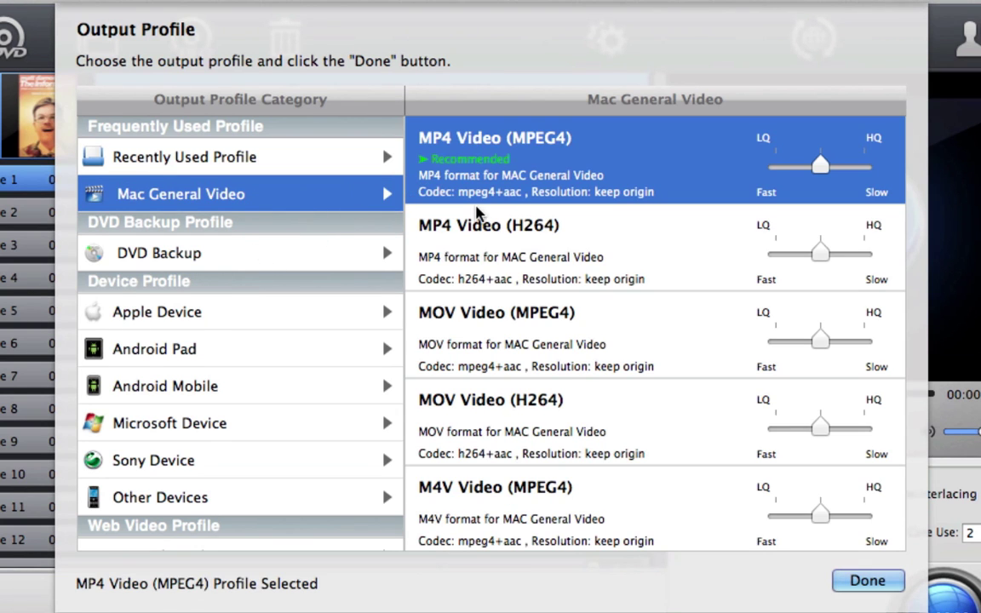
scroll(477, 213, down, 1)
click(487, 285)
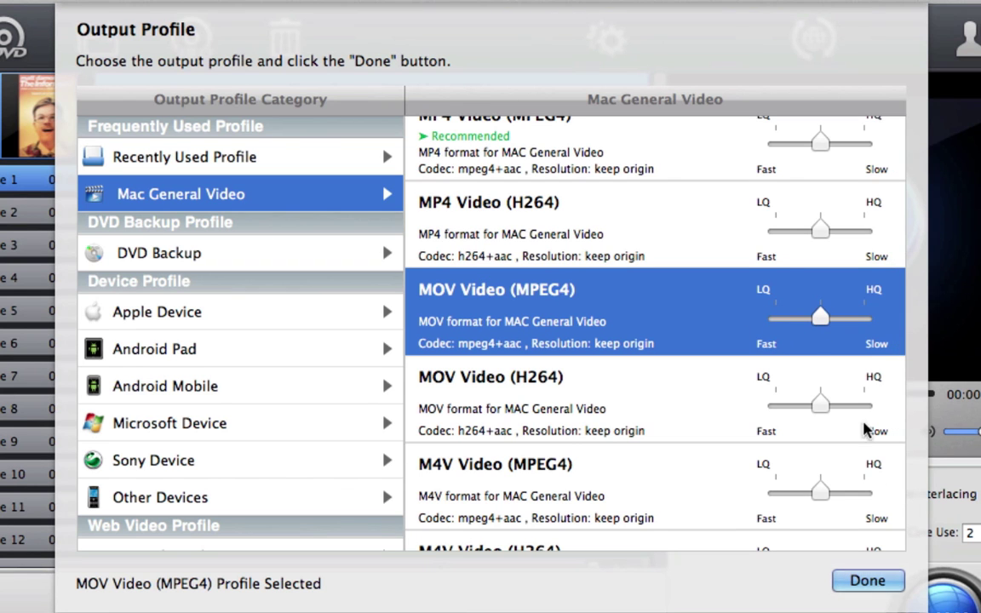
click(876, 577)
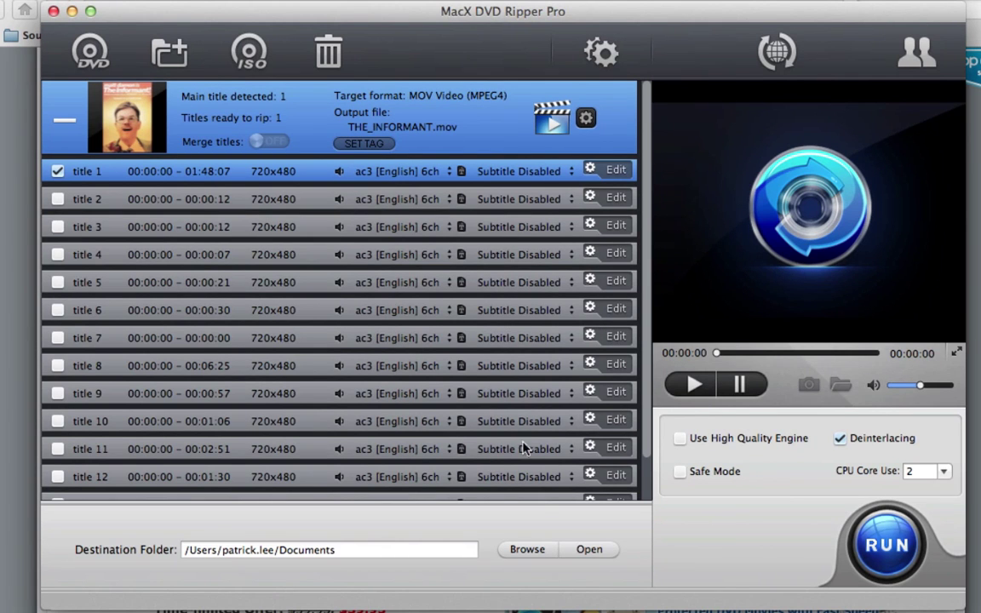
click(537, 551)
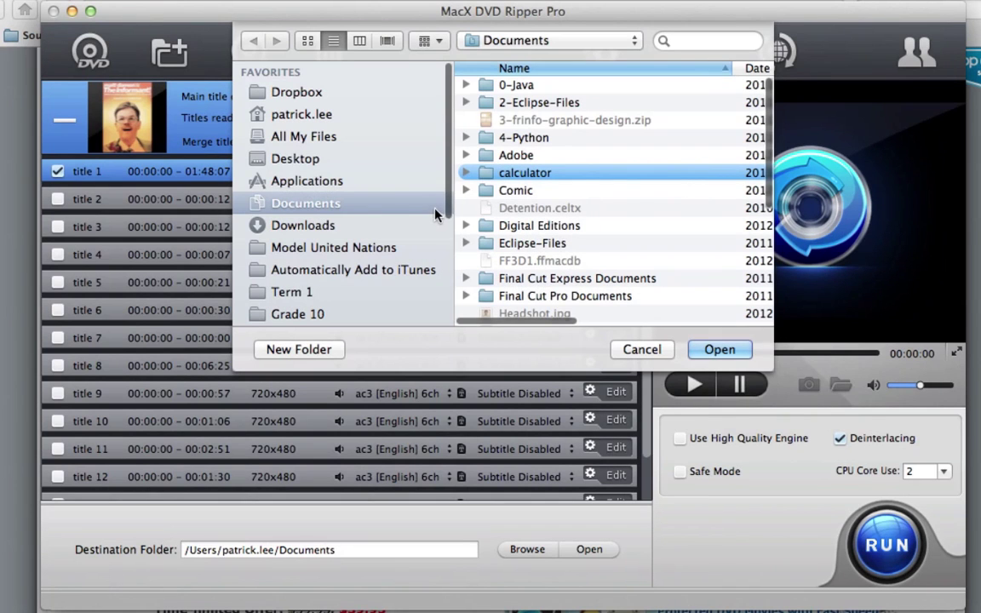
click(731, 349)
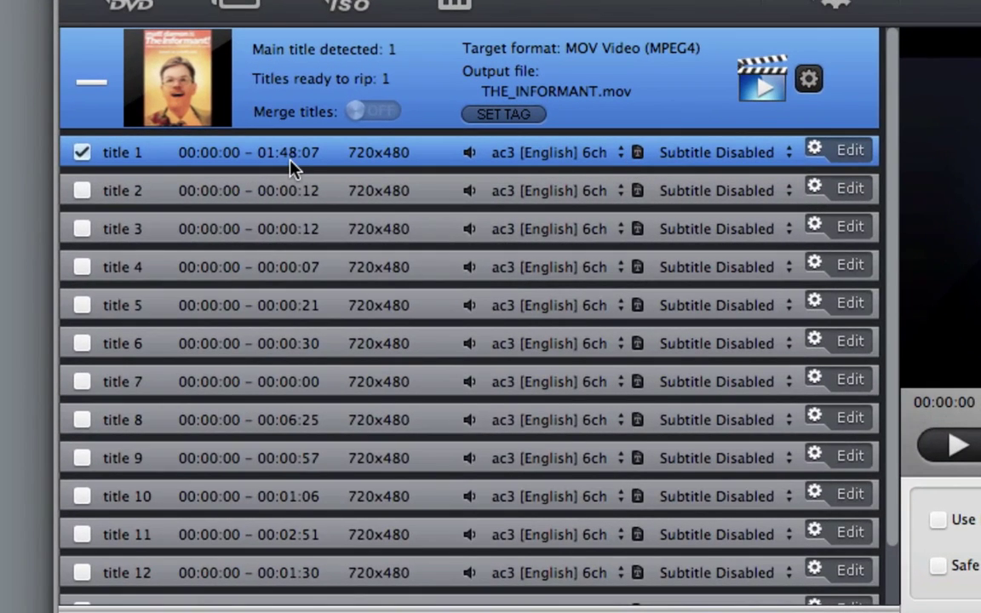
scroll(289, 168, down, 2)
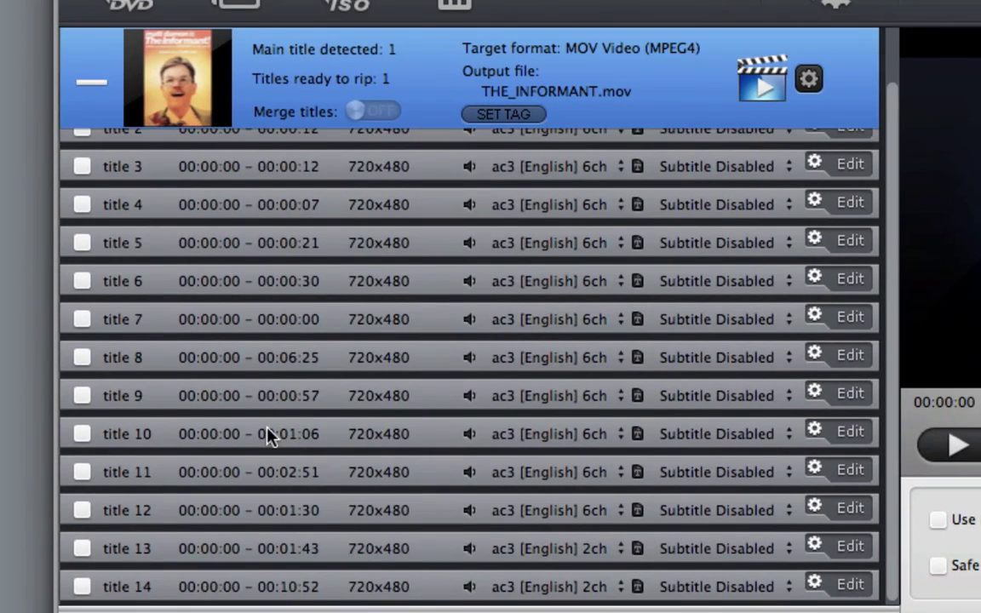
scroll(267, 432, up, 2)
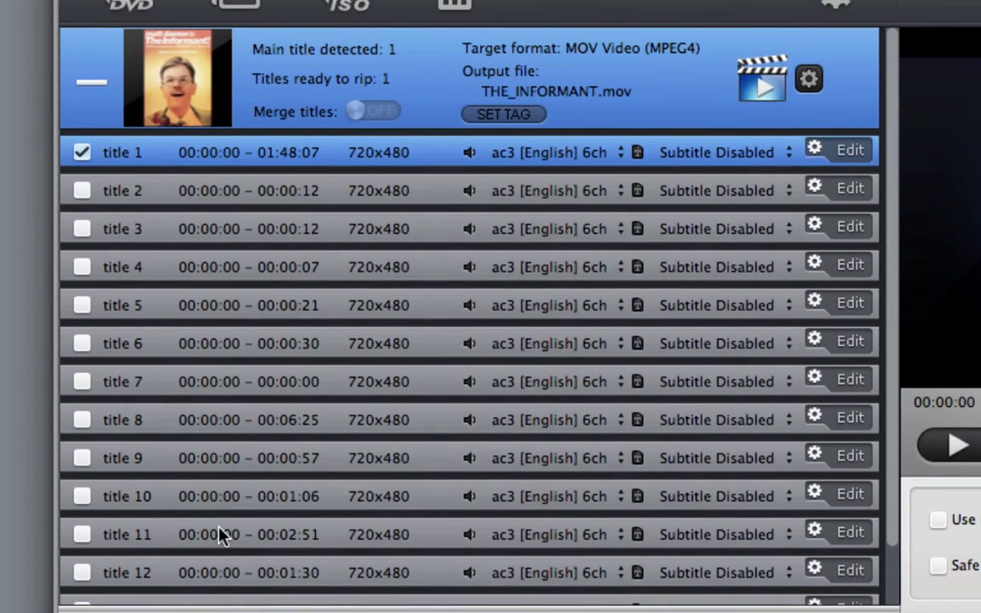
scroll(220, 534, down, 2)
scroll(220, 535, up, 3)
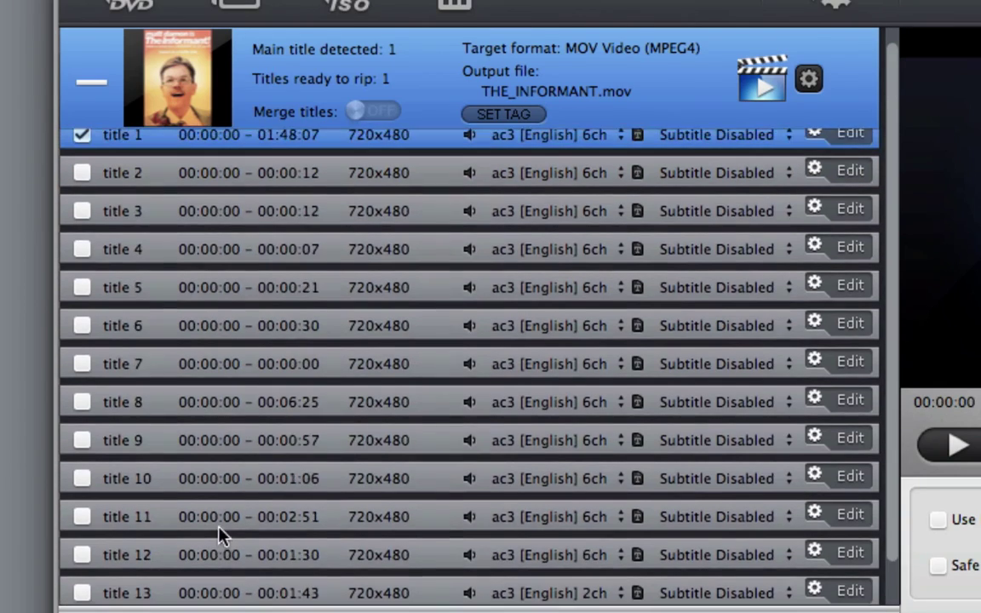
scroll(181, 204, down, 1)
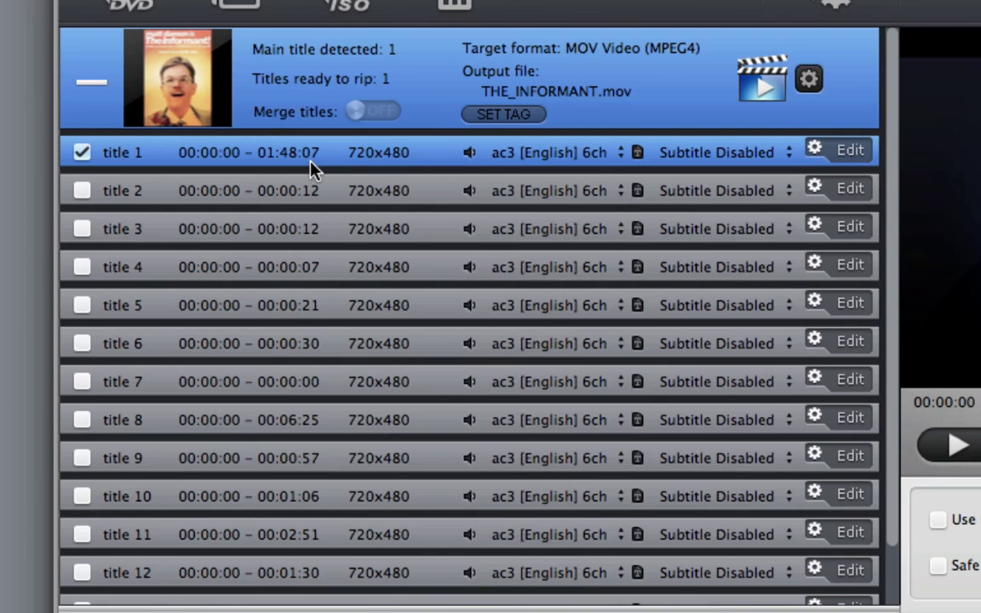
click(88, 155)
click(88, 155)
scroll(149, 356, down, 2)
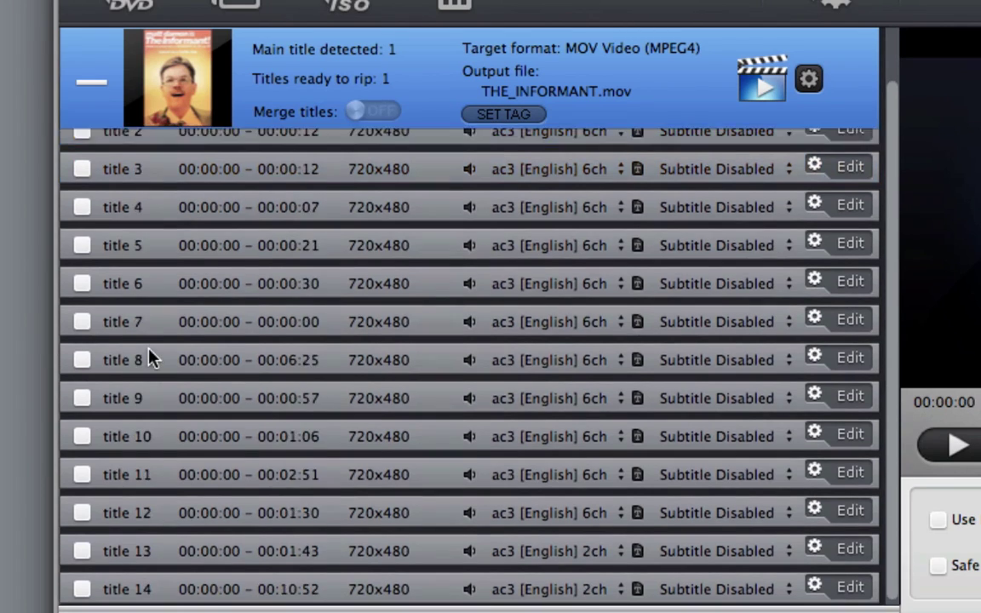
scroll(149, 356, up, 2)
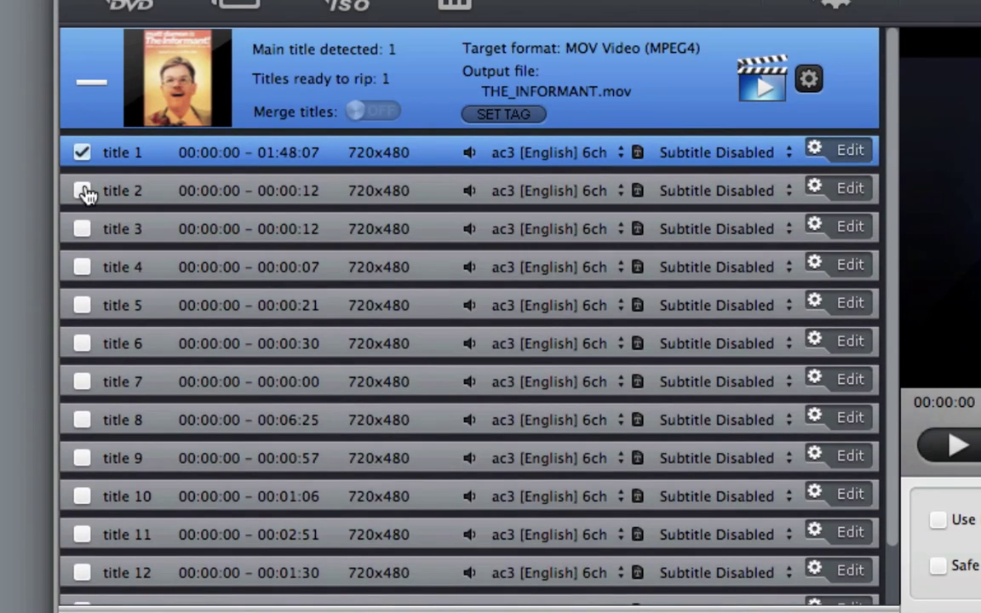
click(85, 195)
click(83, 193)
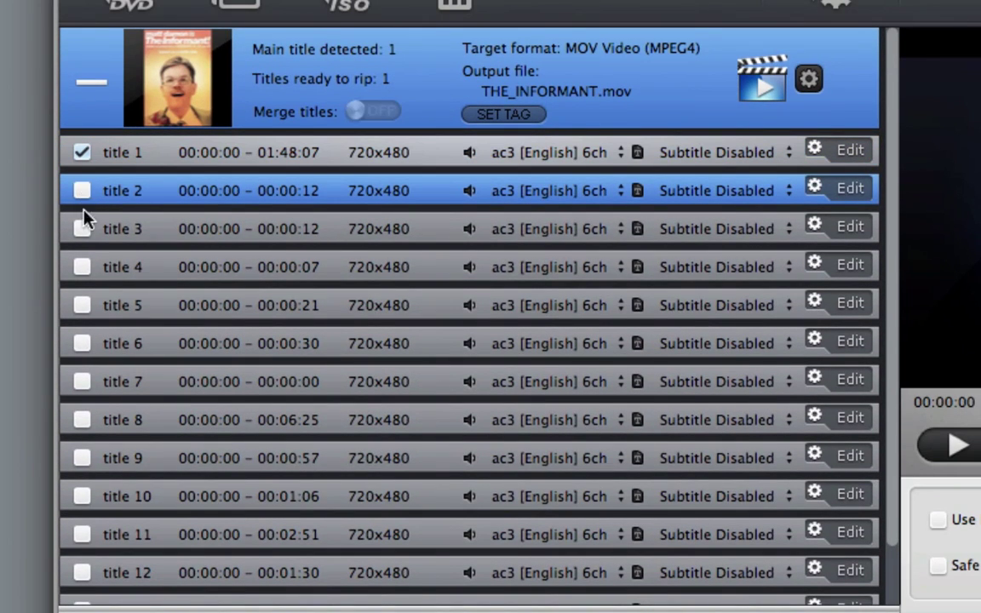
click(288, 154)
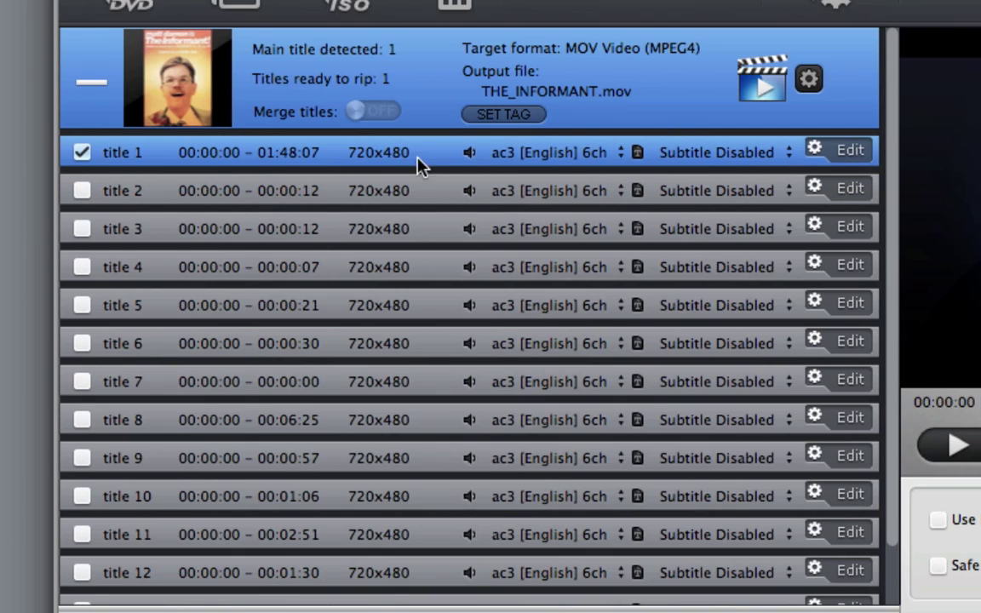
click(501, 160)
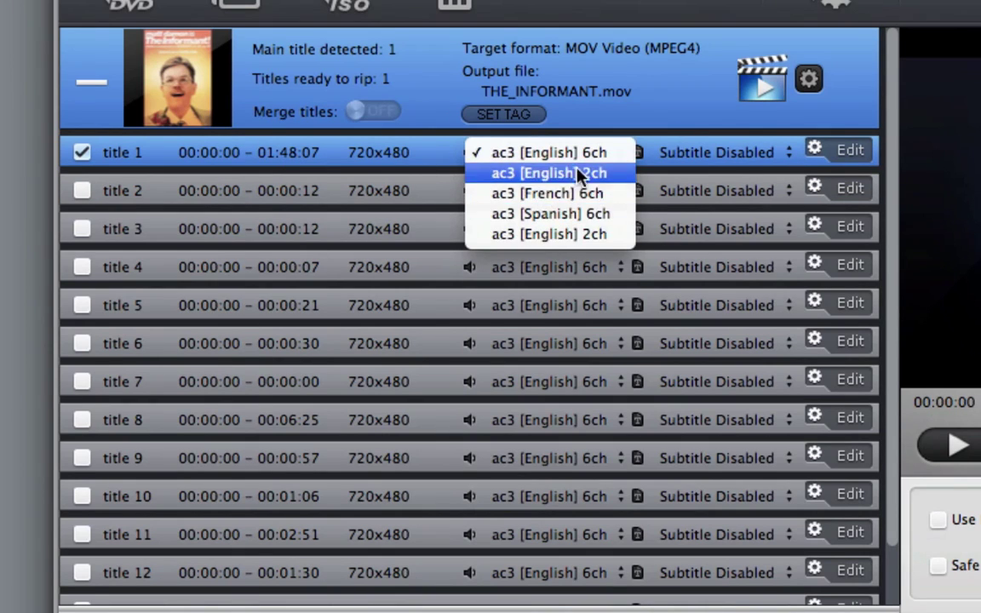
click(606, 143)
click(673, 155)
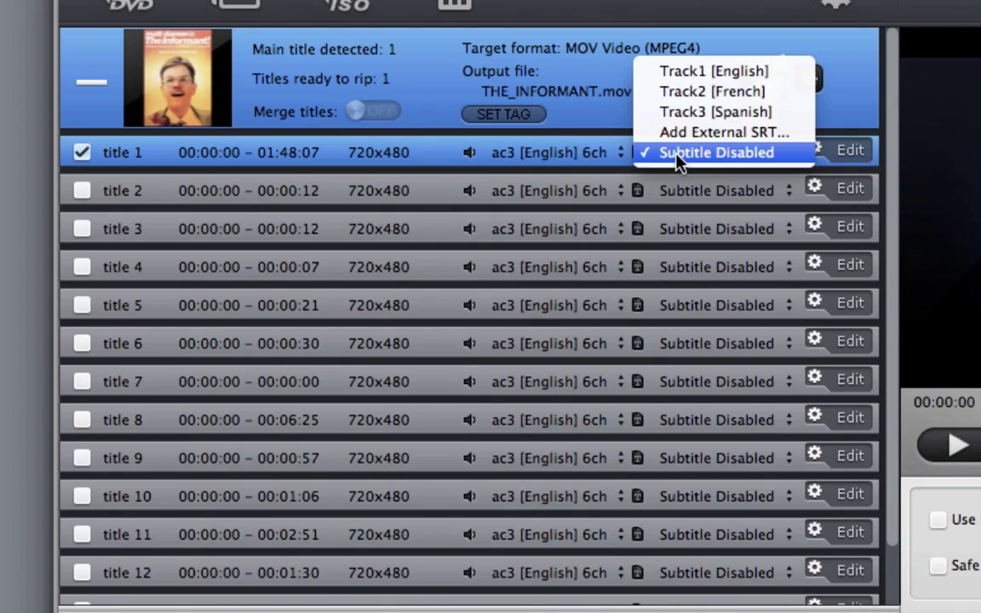
click(691, 38)
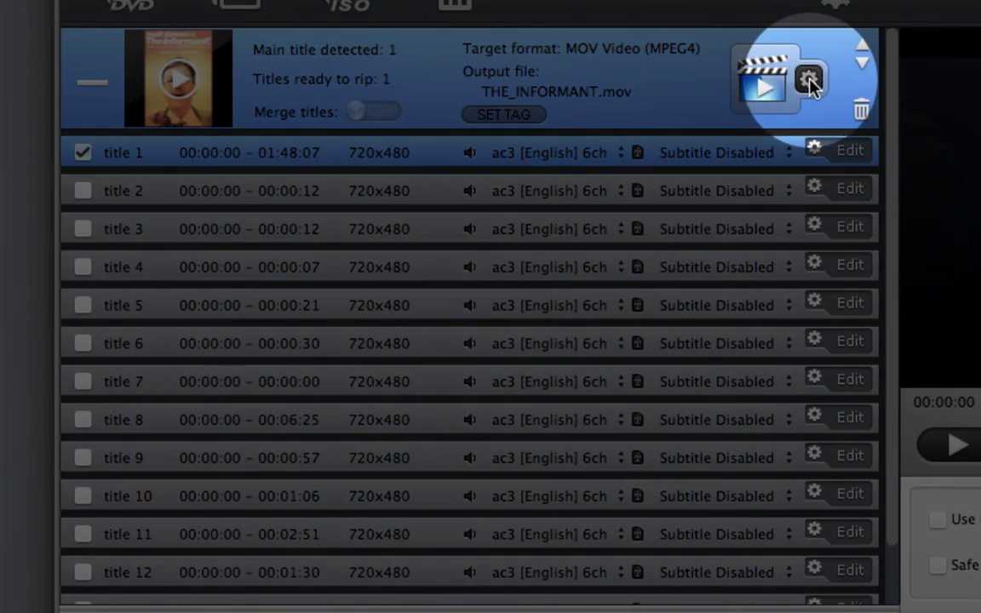
click(810, 82)
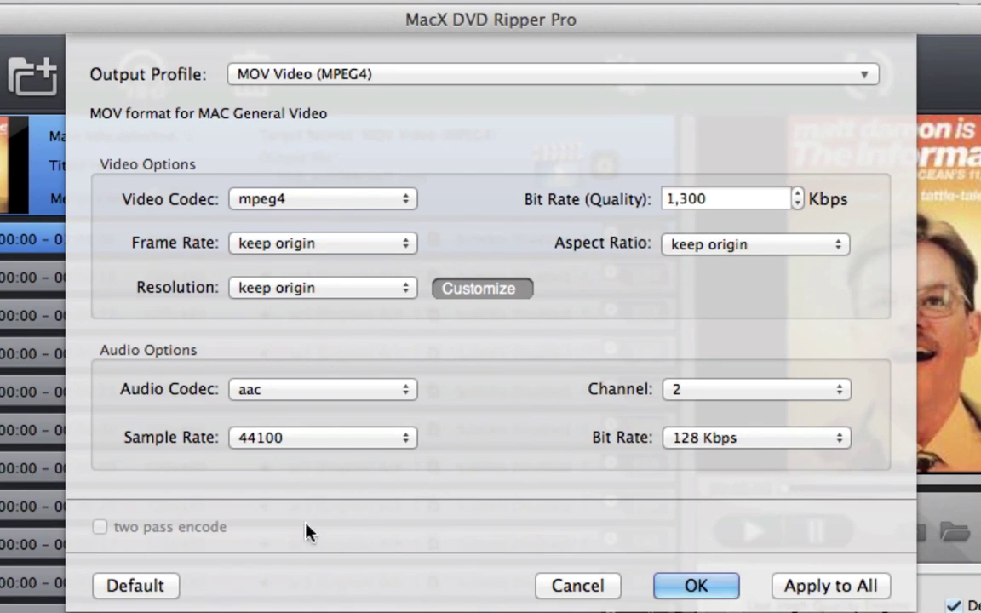
click(324, 451)
click(405, 438)
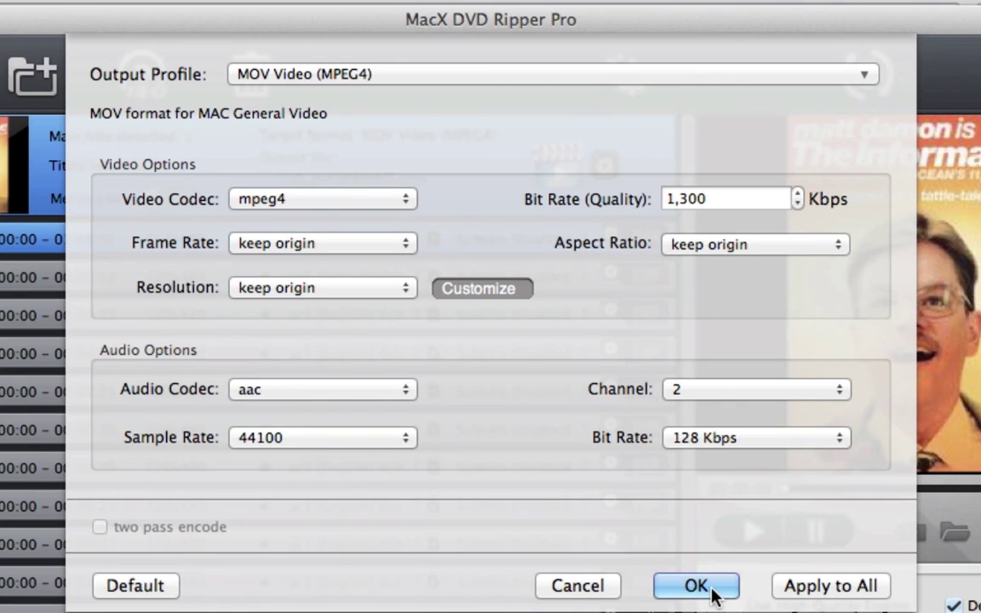
key(Return)
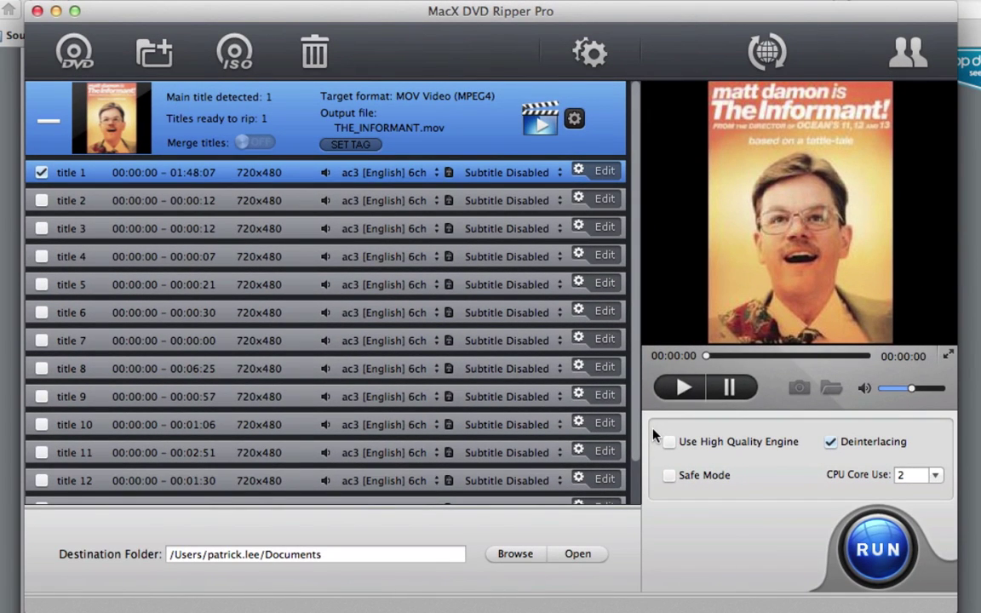
click(605, 172)
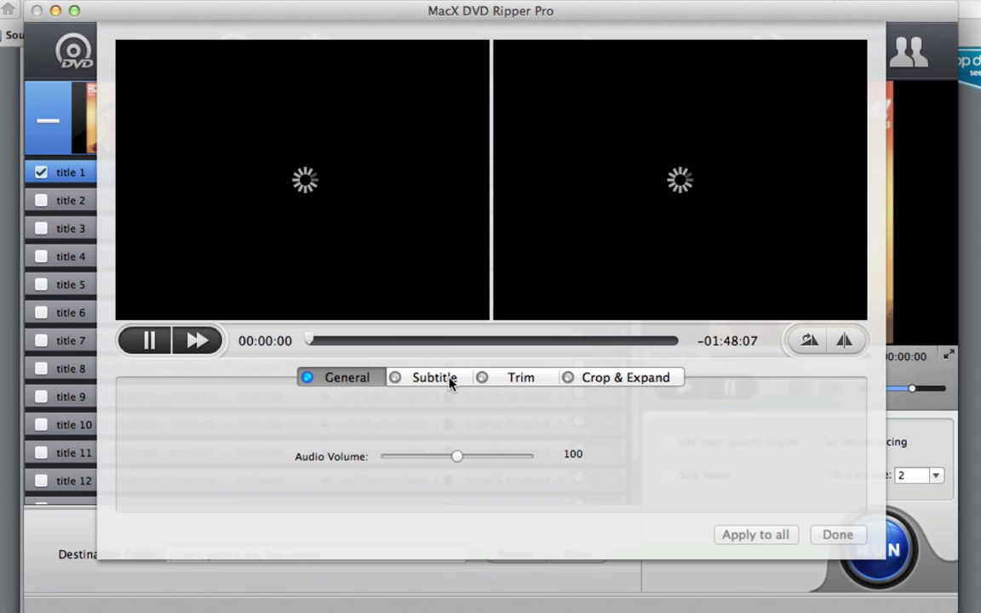
click(449, 380)
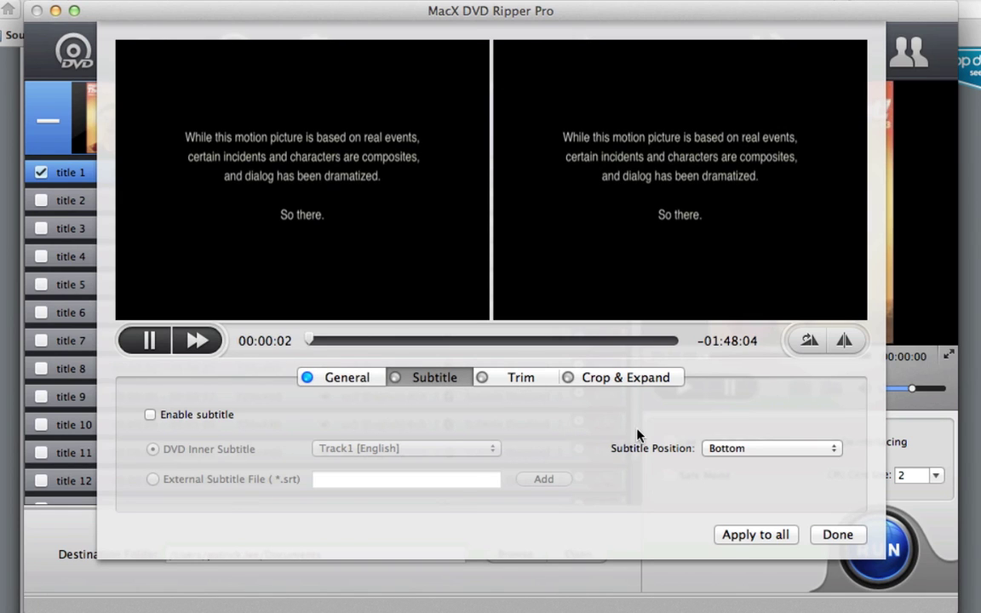
click(837, 535)
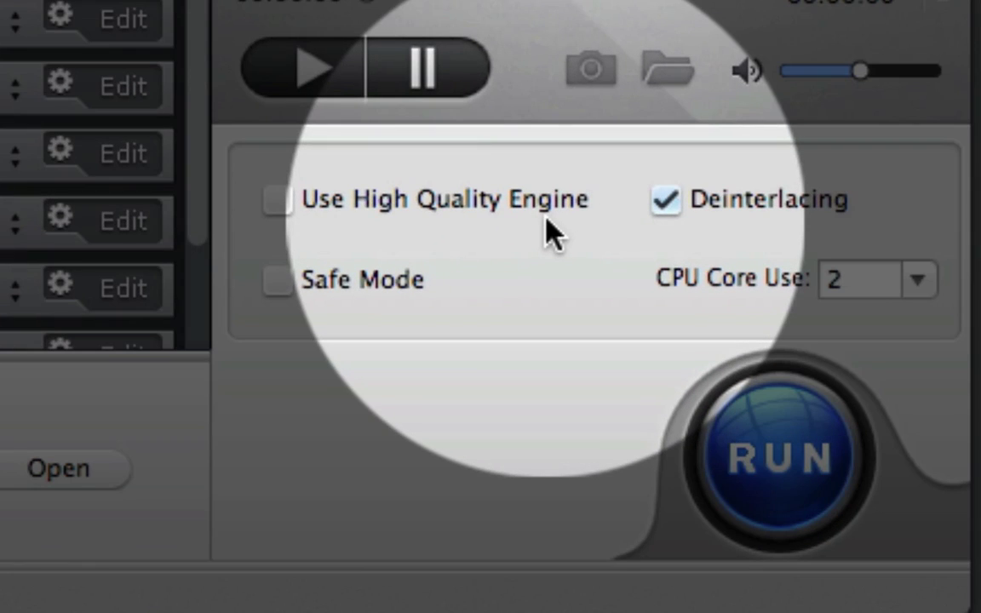
click(392, 216)
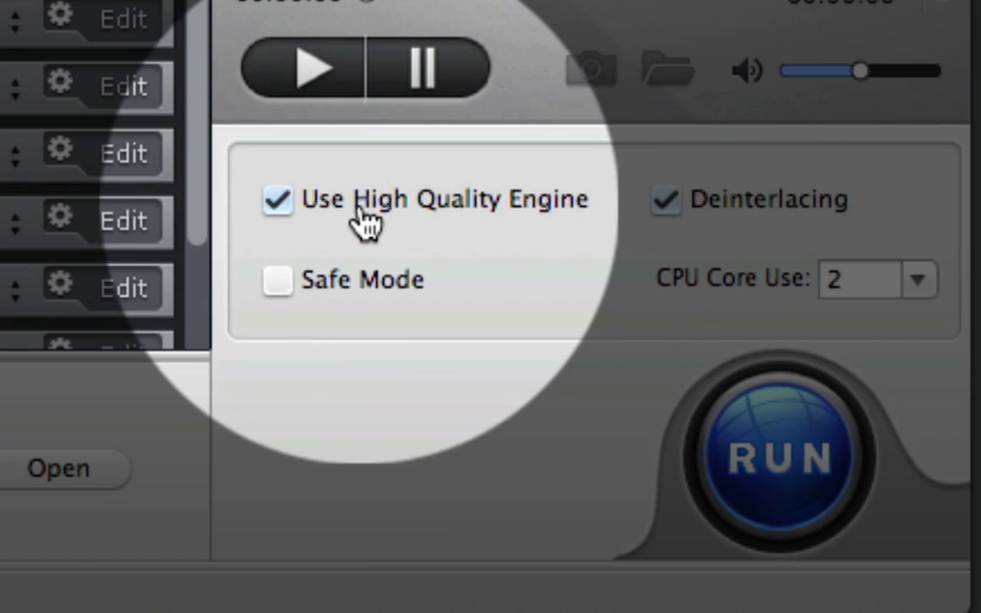
click(392, 217)
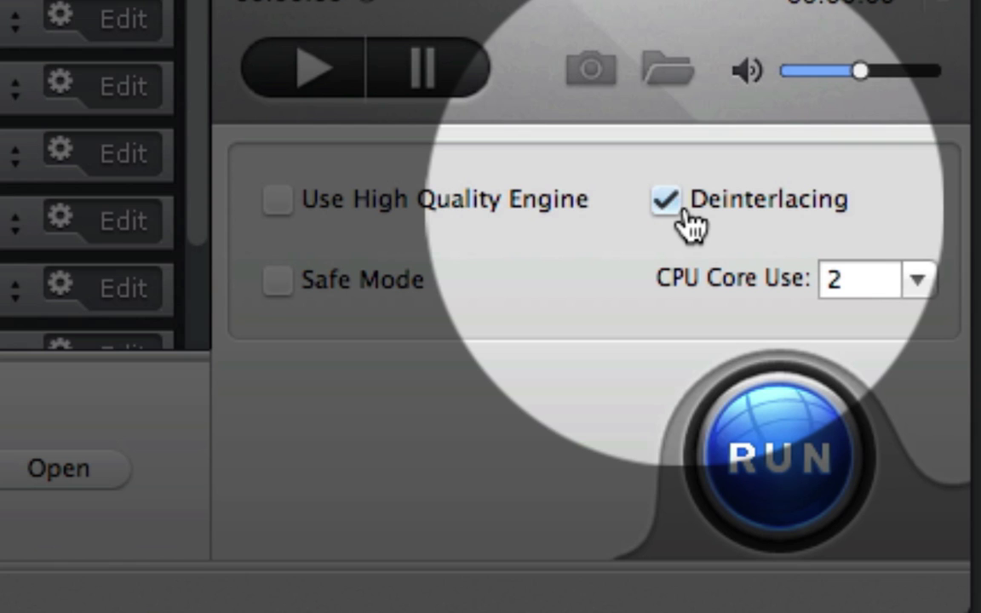
click(688, 223)
click(688, 223)
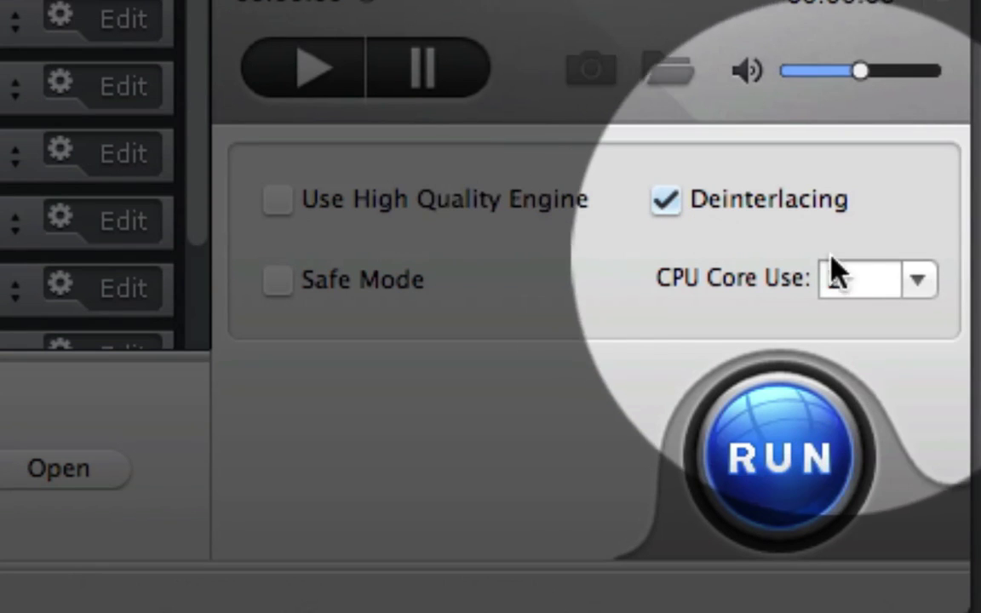
click(936, 276)
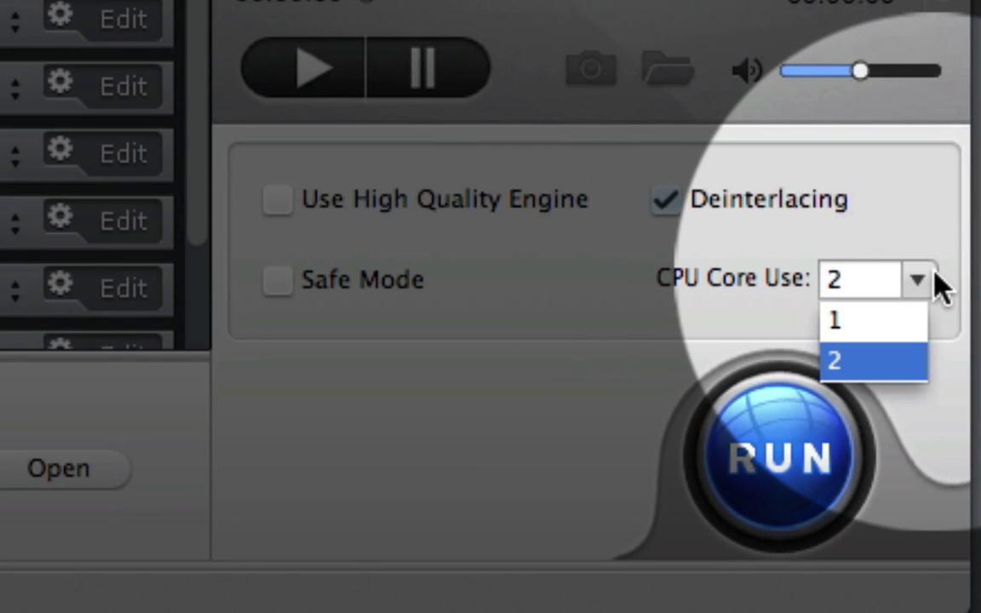
click(905, 358)
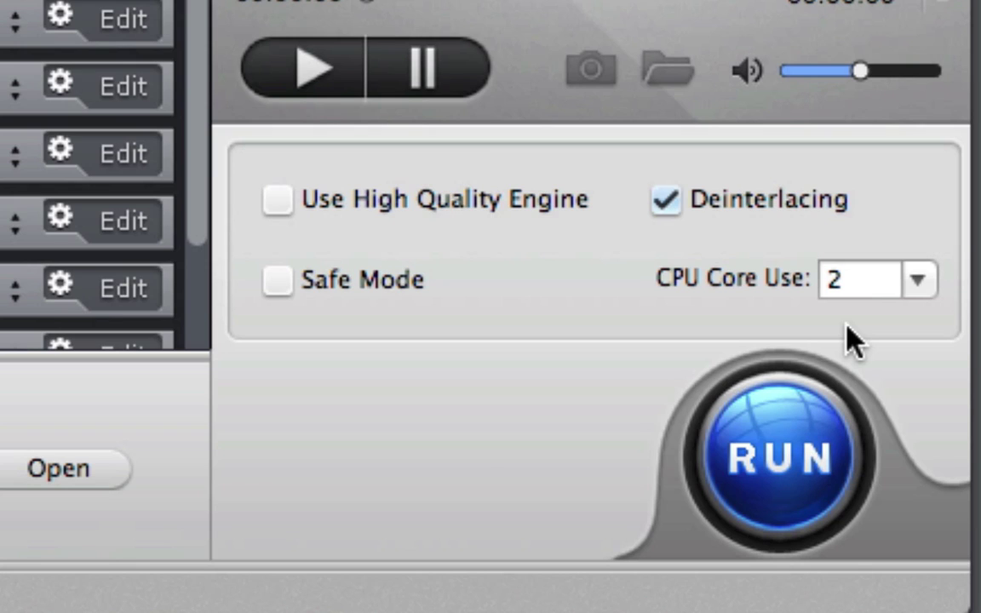
click(879, 288)
click(958, 443)
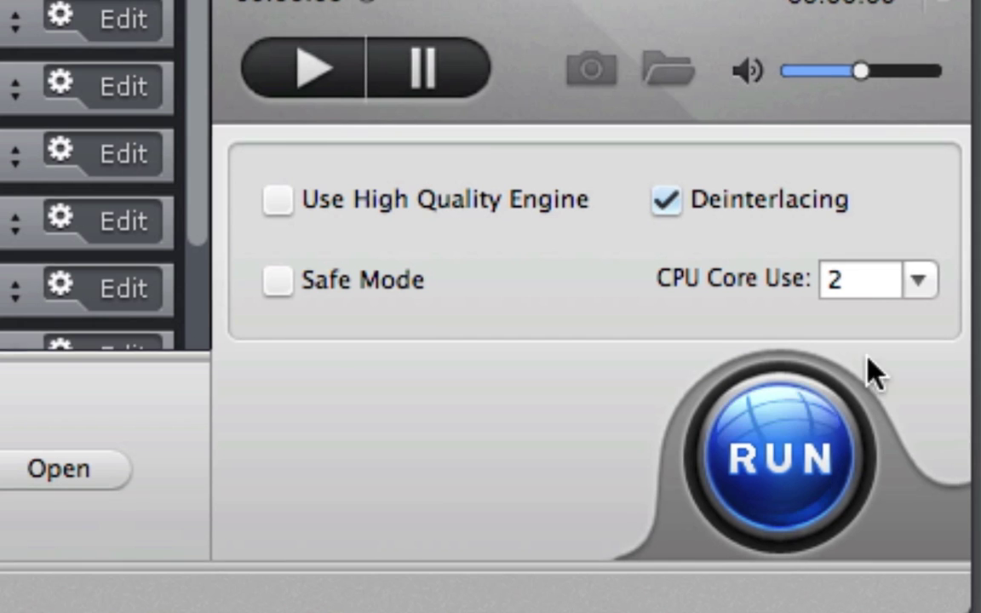
Step: Rip title 1 to MOV and preview THE_INFORMANT_T1.mov in Quick Look
click(801, 469)
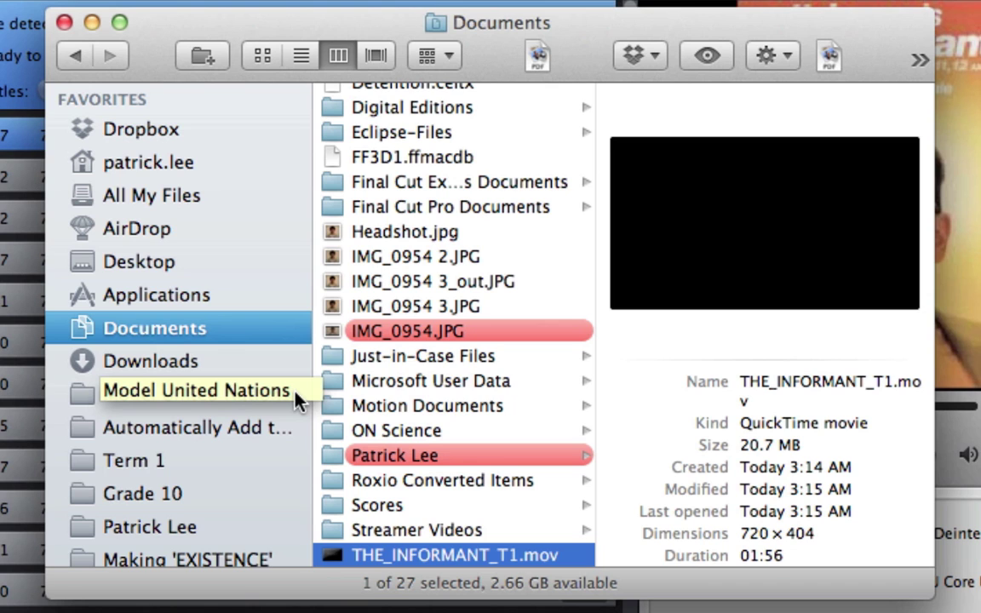
key(space)
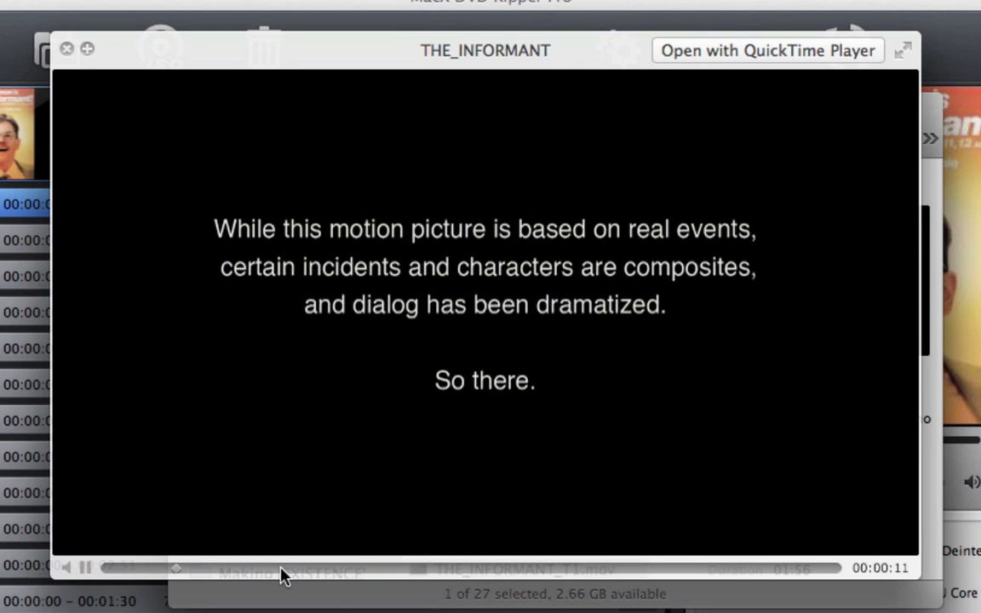
Step: Sample the preview around 20 seconds and 1:13, then close Quick Look and the Documents window
click(281, 569)
click(237, 570)
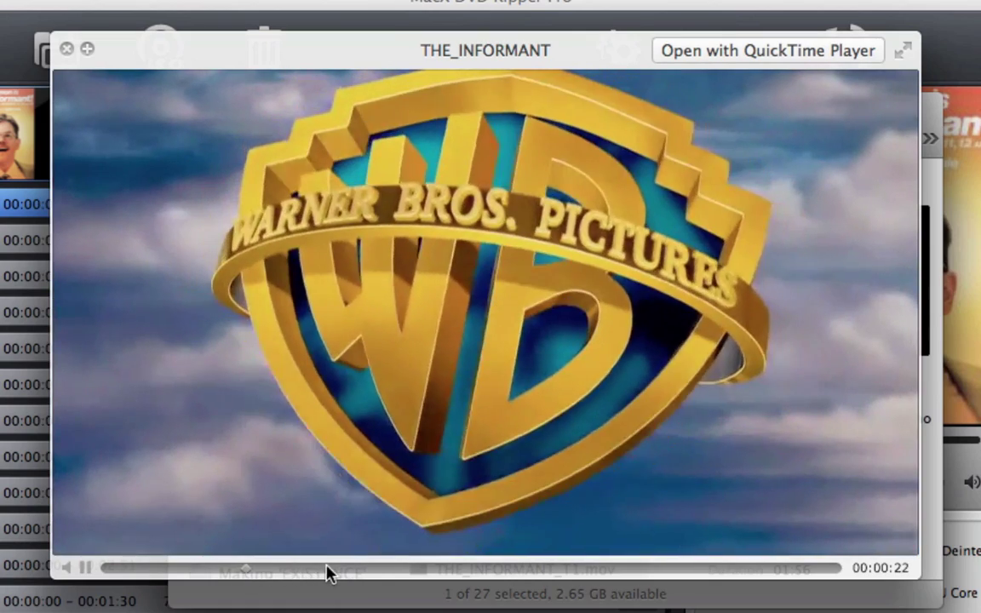
drag(456, 569, 569, 566)
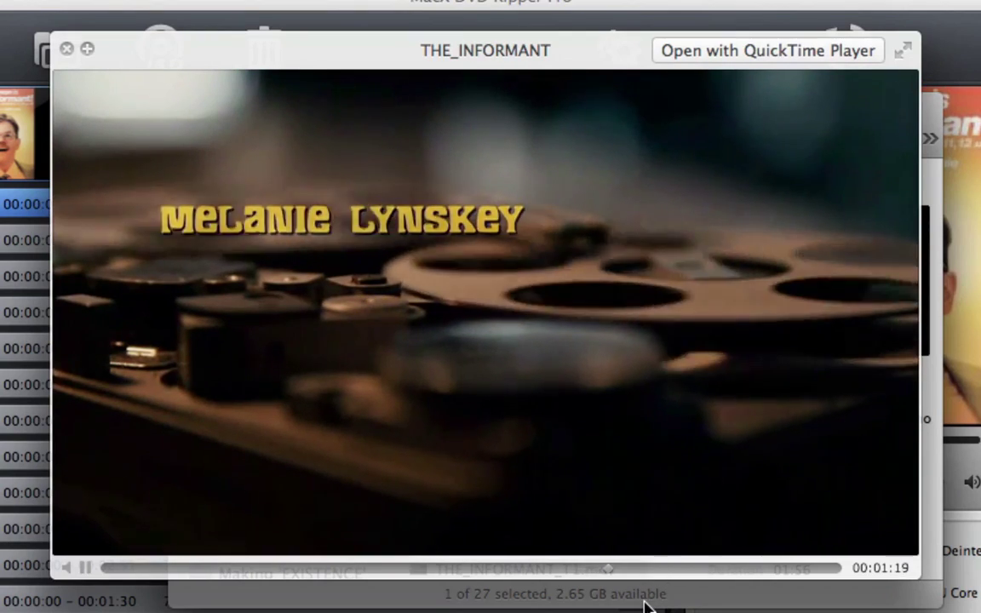
key(space)
key(Escape)
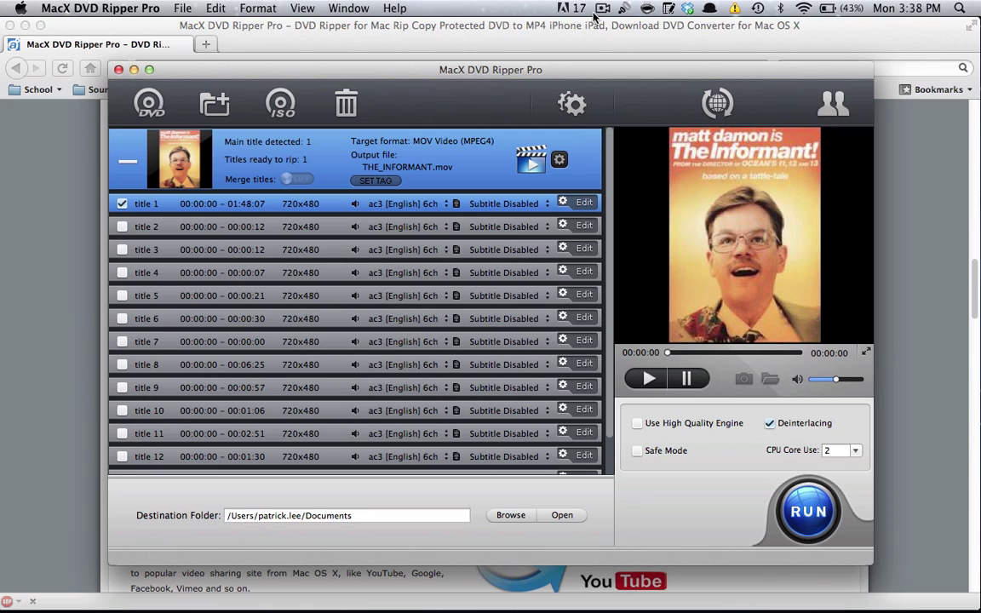
Step: Bring the macxdvd.com product page forward and scroll through it, returning toward the top
click(538, 43)
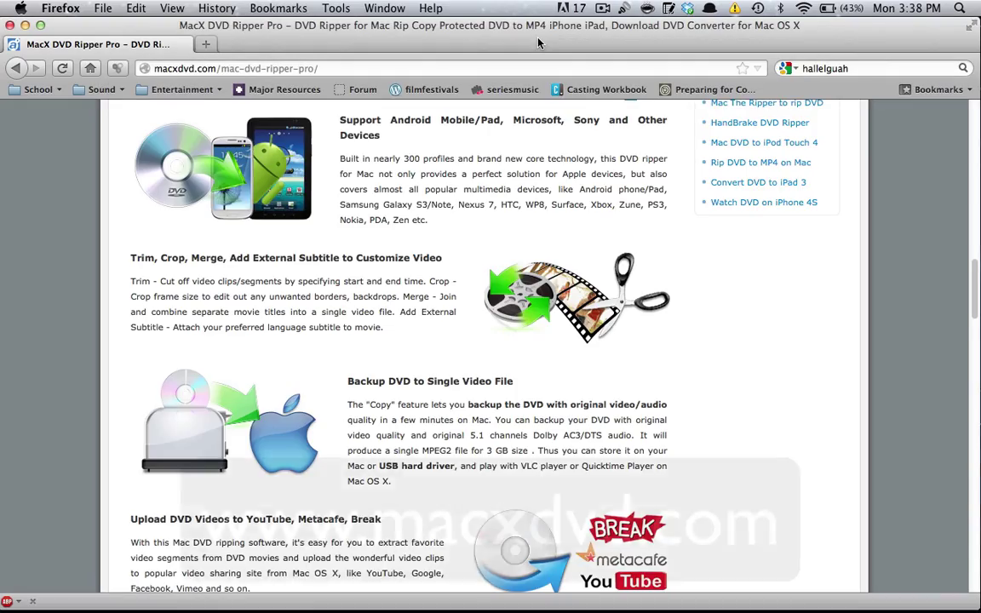
scroll(433, 217, up, 10)
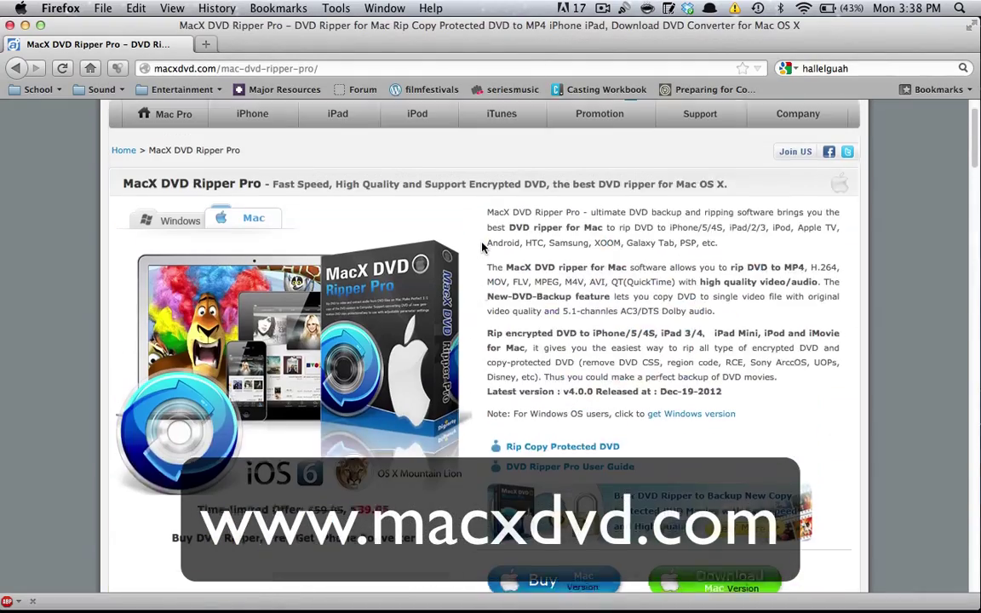
scroll(468, 255, up, 3)
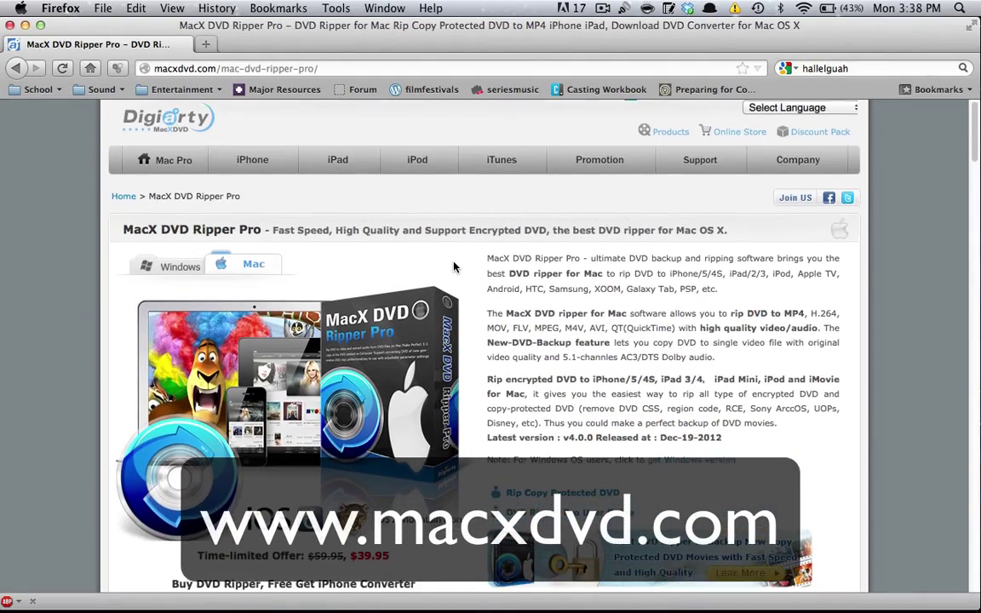
scroll(481, 326, down, 5)
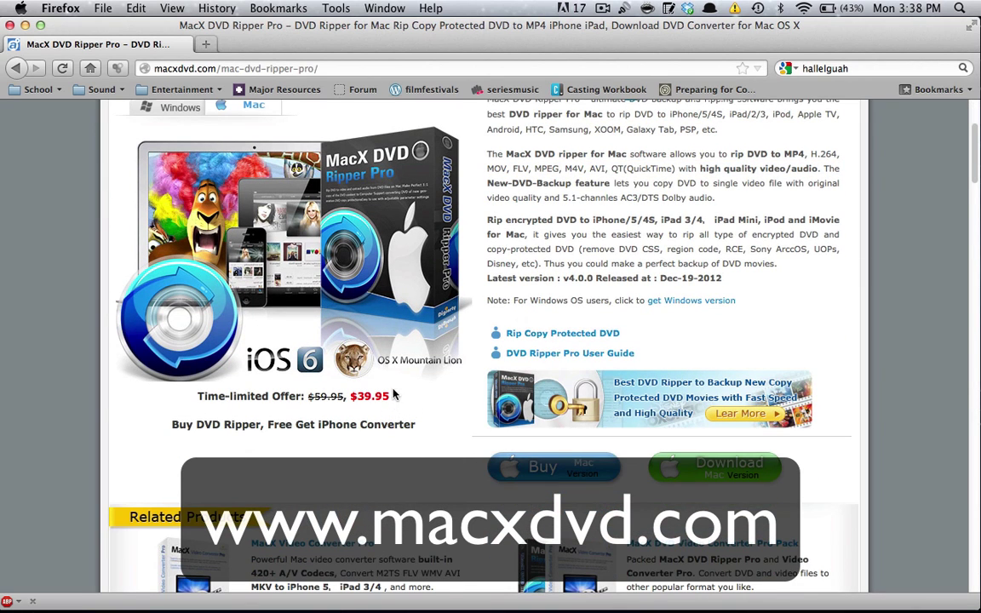
scroll(392, 401, up, 3)
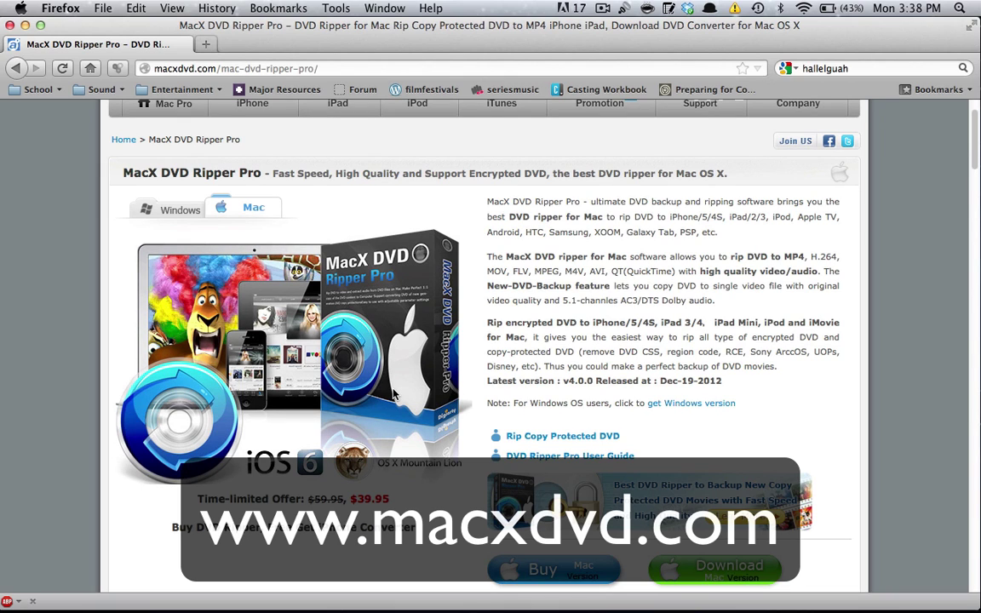
scroll(393, 393, down, 10)
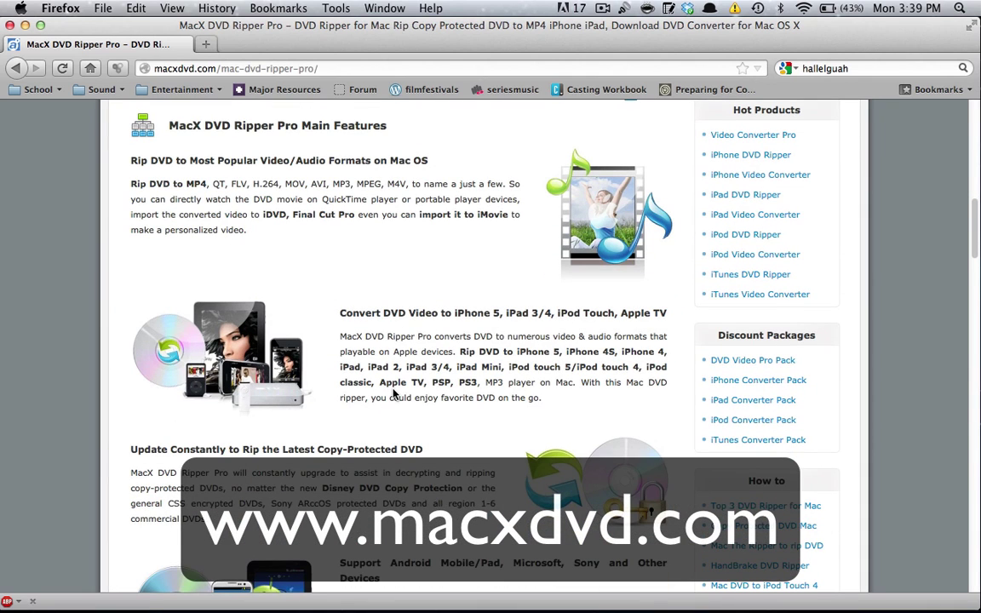
scroll(392, 394, down, 4)
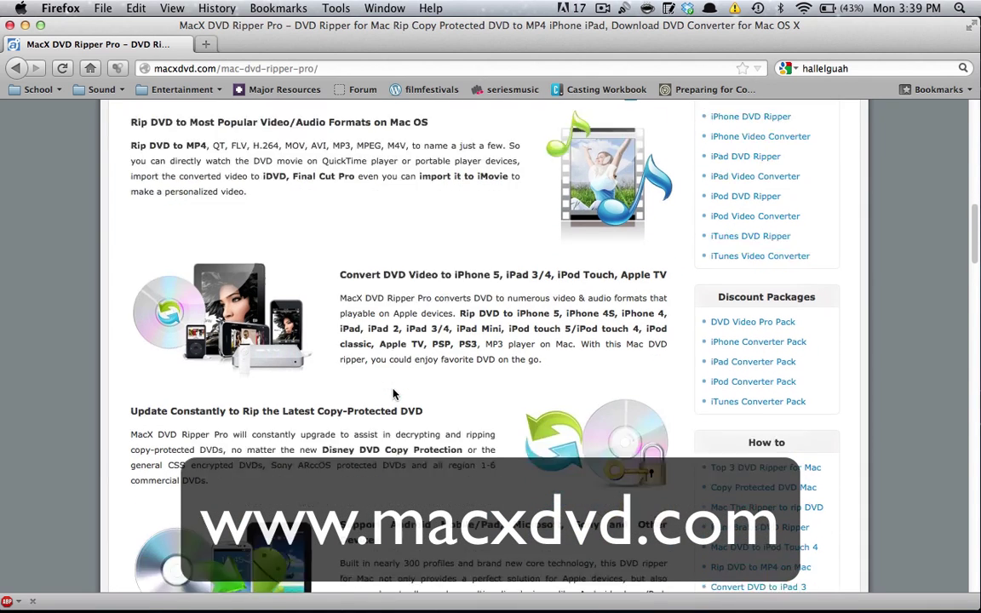
scroll(392, 394, down, 6)
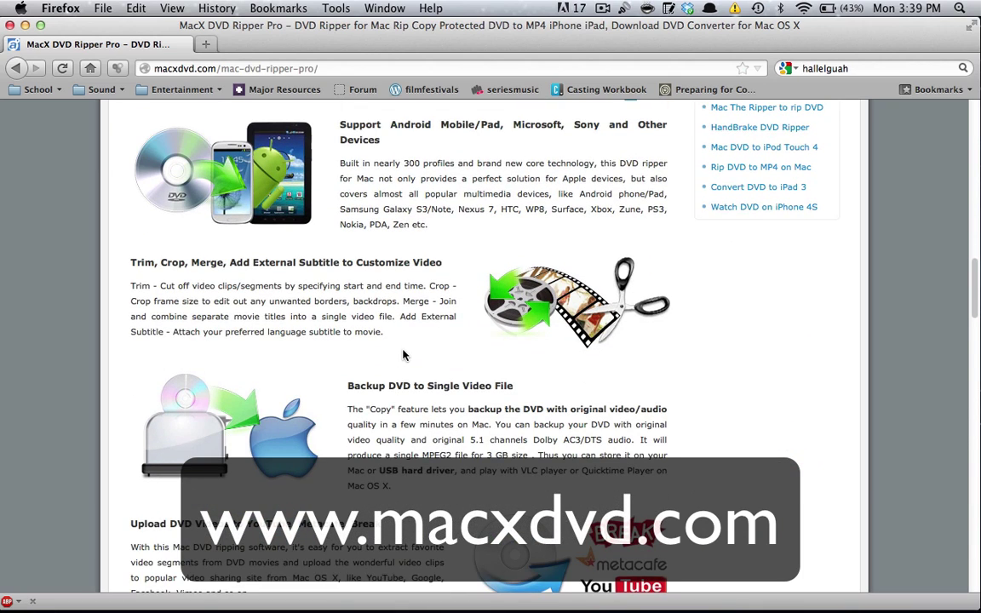
scroll(405, 355, down, 7)
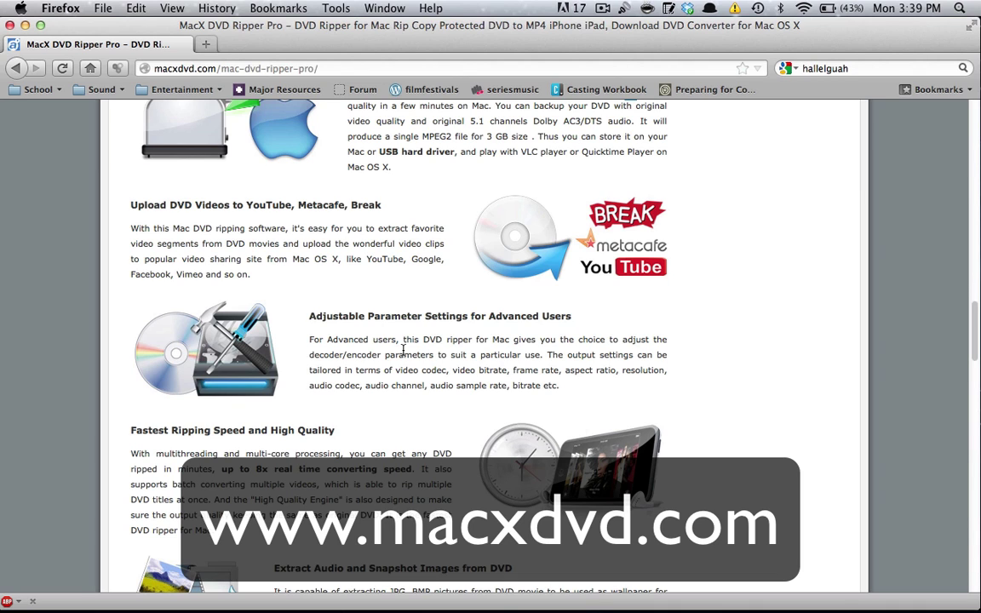
scroll(404, 351, up, 20)
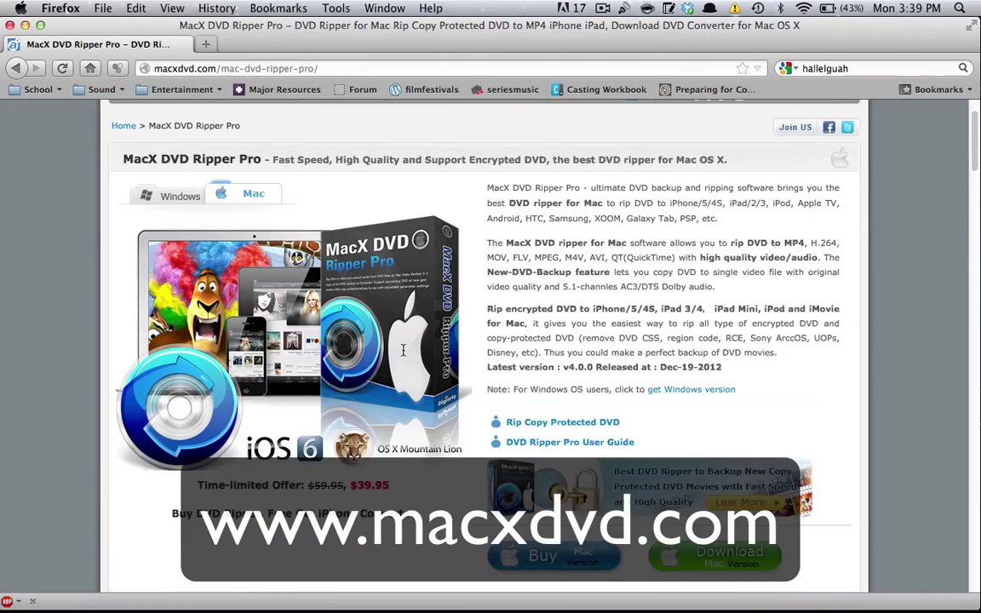
scroll(405, 356, up, 2)
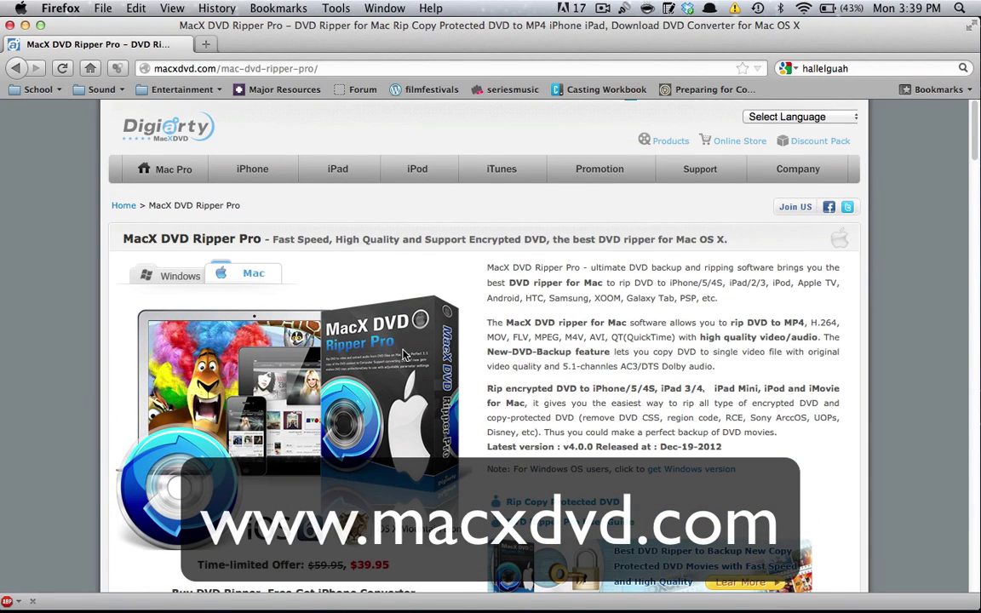